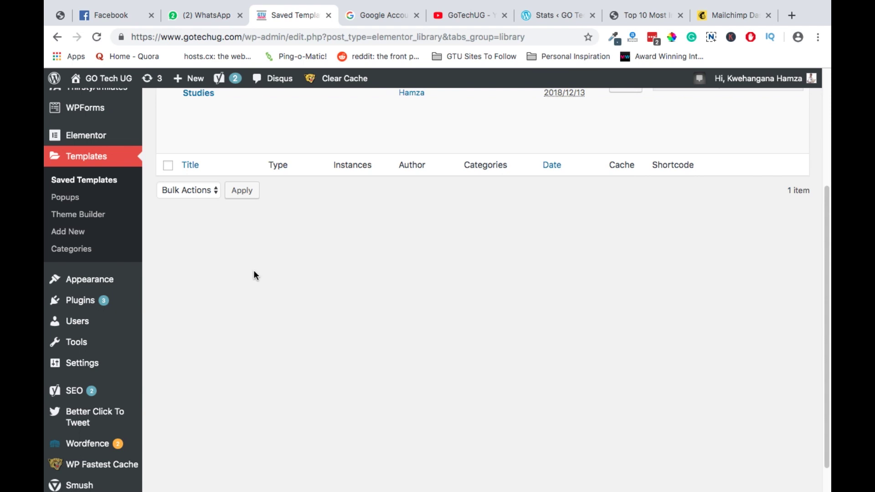
Start a new Elementor template and choose Footer as its template type.
{"action": "scroll", "coordinate": [254, 271], "scroll_direction": "down", "scroll_amount": 3}
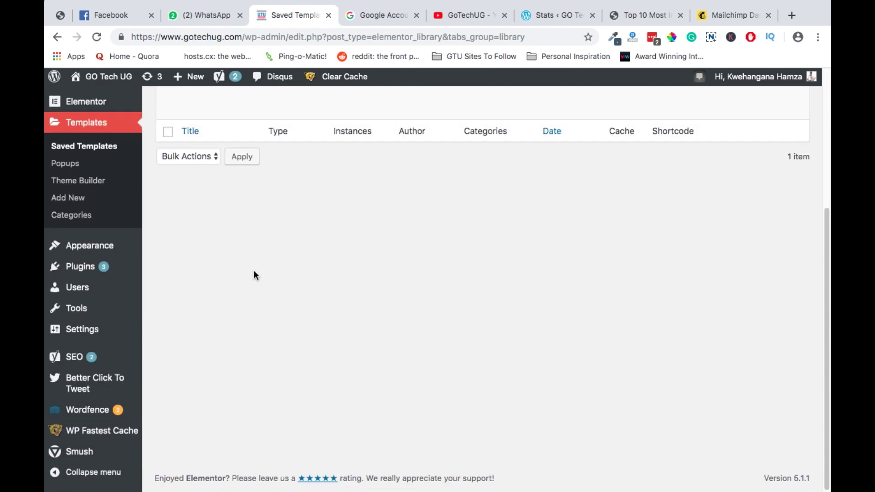
{"action": "scroll", "coordinate": [254, 272], "scroll_direction": "up", "scroll_amount": 4}
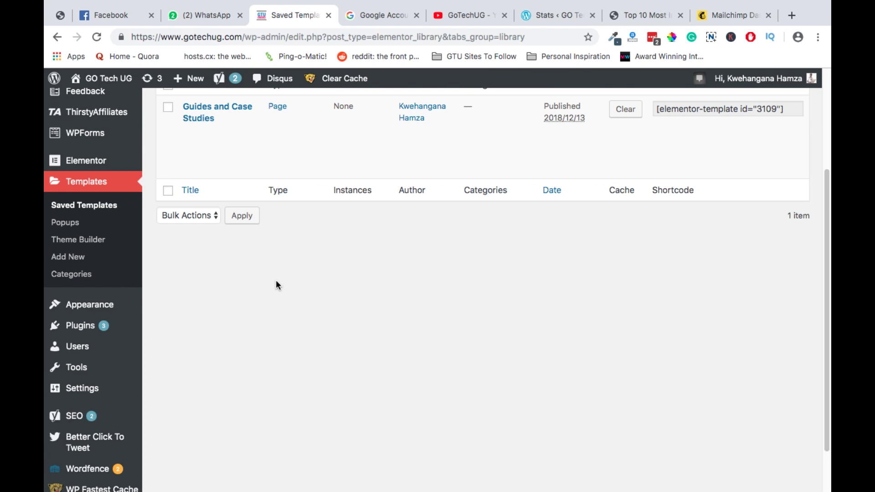
{"action": "scroll", "coordinate": [276, 281], "scroll_direction": "up", "scroll_amount": 1}
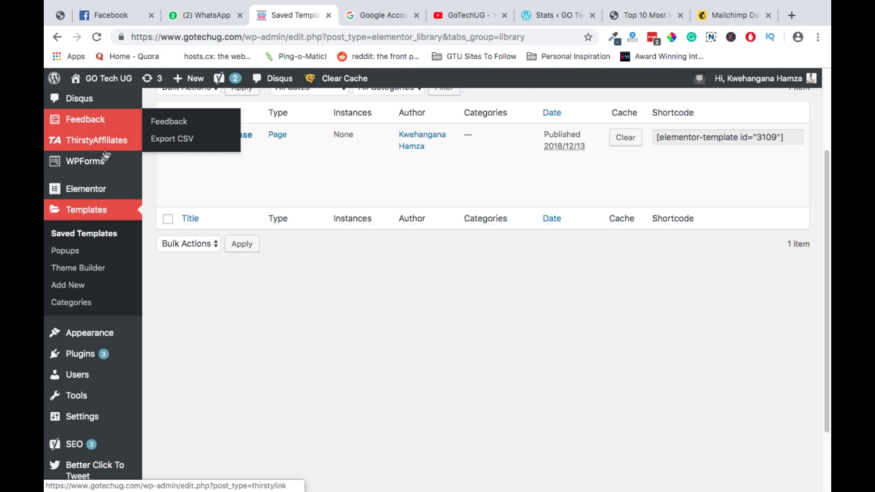
{"action": "mouse_move", "coordinate": [91, 186]}
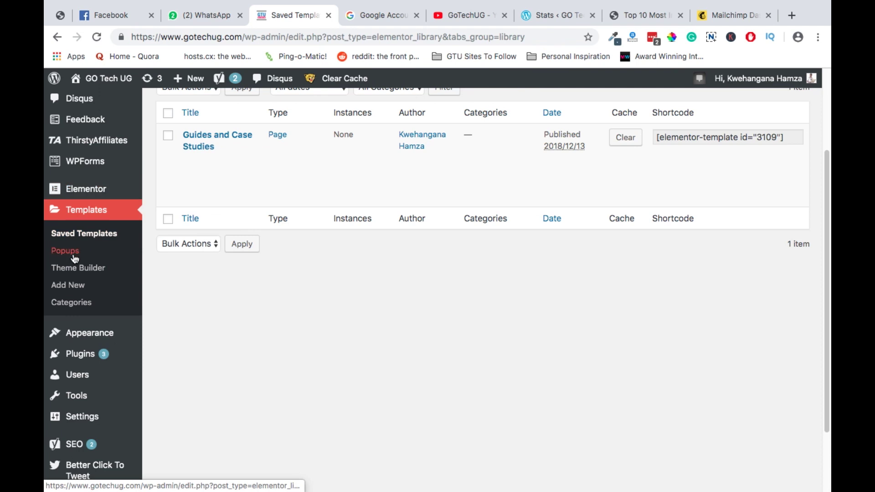
{"action": "left_click", "coordinate": [66, 287]}
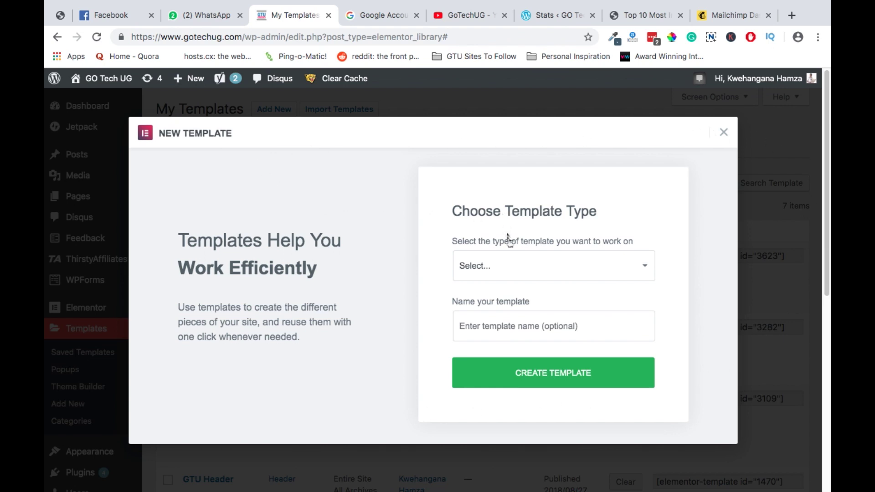
{"action": "left_click", "coordinate": [503, 265]}
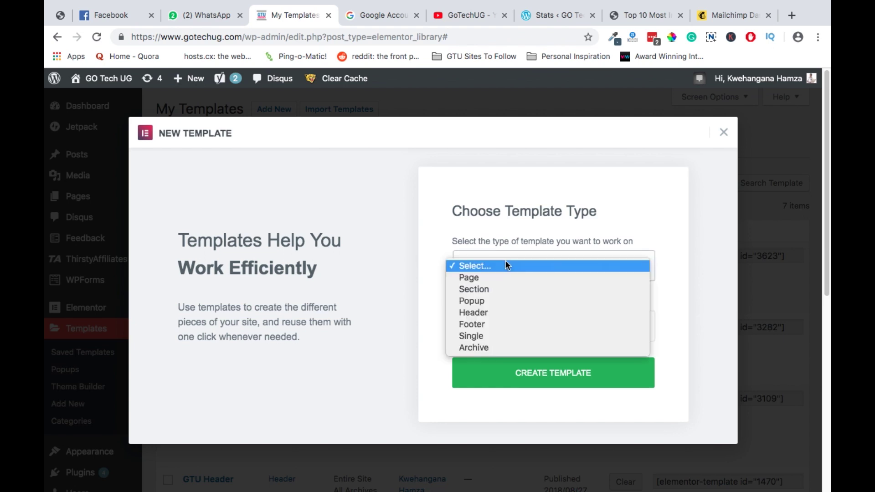
{"action": "left_click", "coordinate": [490, 324]}
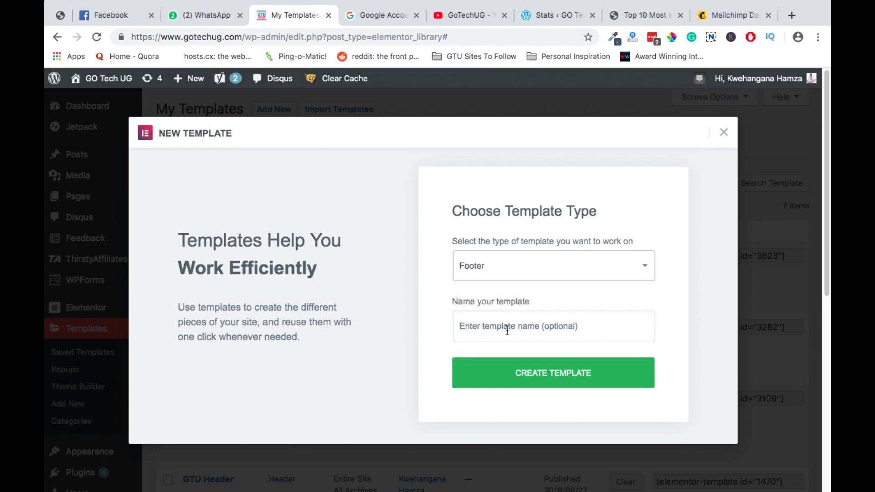
Name the new footer template "demo fo" and create it.
{"action": "left_click", "coordinate": [507, 327]}
{"action": "type", "text": "d"}
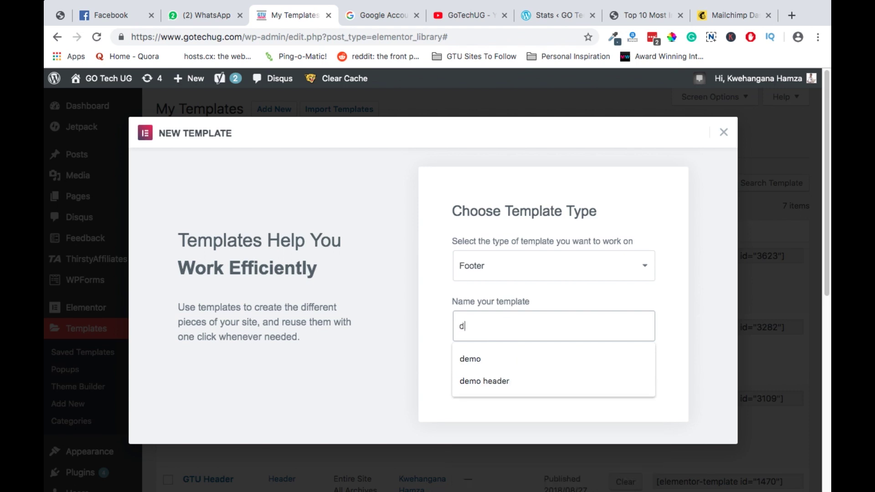
{"action": "type", "text": "e"}
{"action": "key", "text": "BackSpace"}
{"action": "type", "text": "moe"}
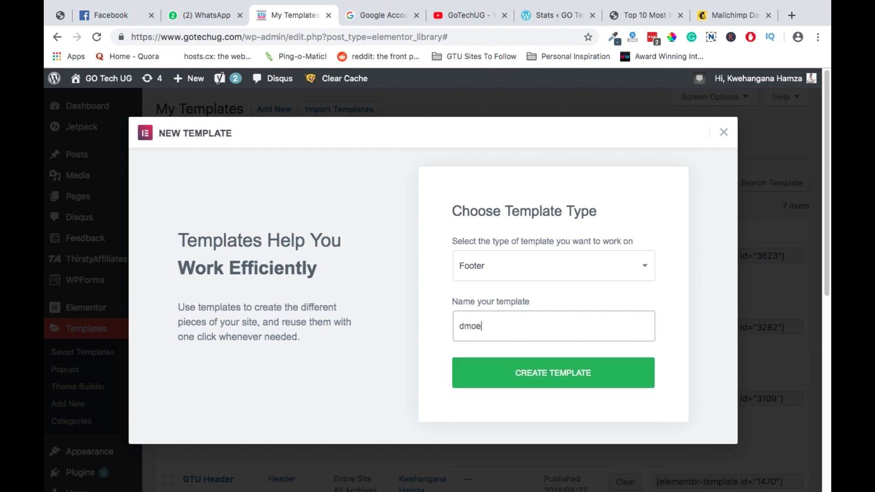
{"action": "key", "text": "BackSpace"}
{"action": "key", "text": "BackSpace"}
{"action": "type", "text": "emo fo"}
{"action": "left_click", "coordinate": [530, 382]}
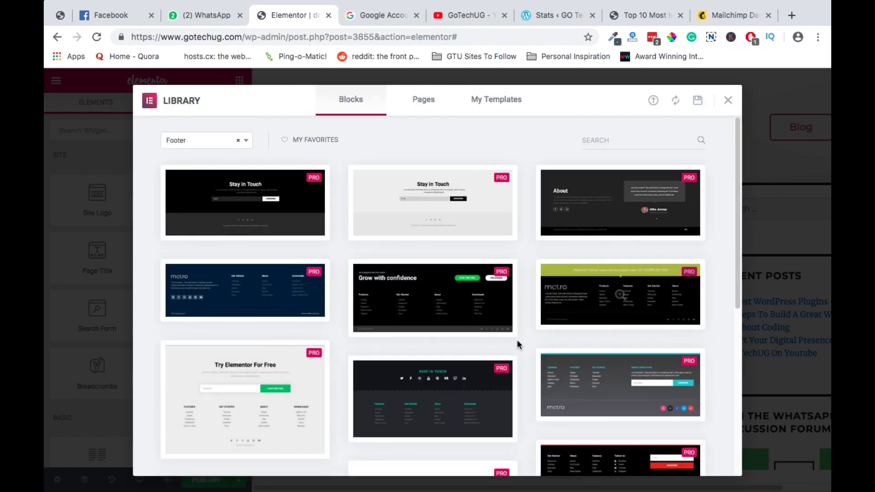
Look through the ready-made footer blocks in the template library, and close the library.
{"action": "scroll", "coordinate": [517, 342], "scroll_direction": "down", "scroll_amount": 10}
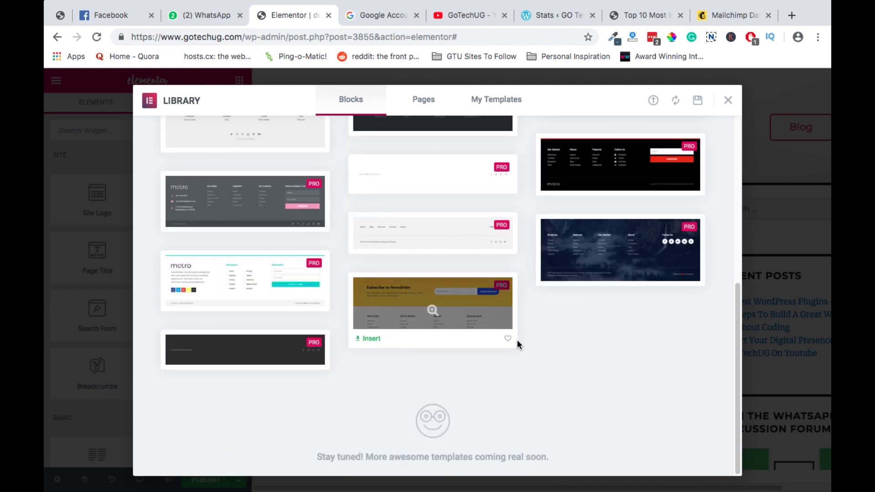
{"action": "scroll", "coordinate": [516, 341], "scroll_direction": "up", "scroll_amount": 10}
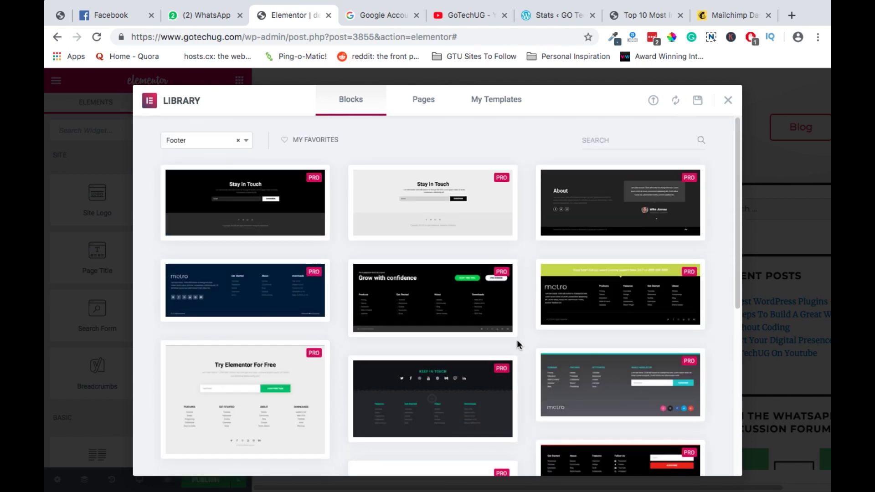
{"action": "left_click", "coordinate": [727, 102]}
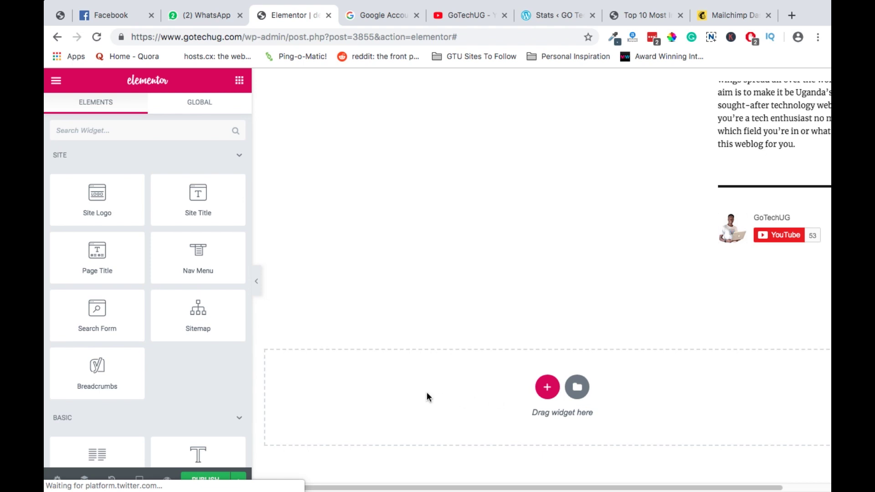
Insert a three-column section into the footer template and check the existing footer on the site's home page for reference.
{"action": "left_click", "coordinate": [548, 389]}
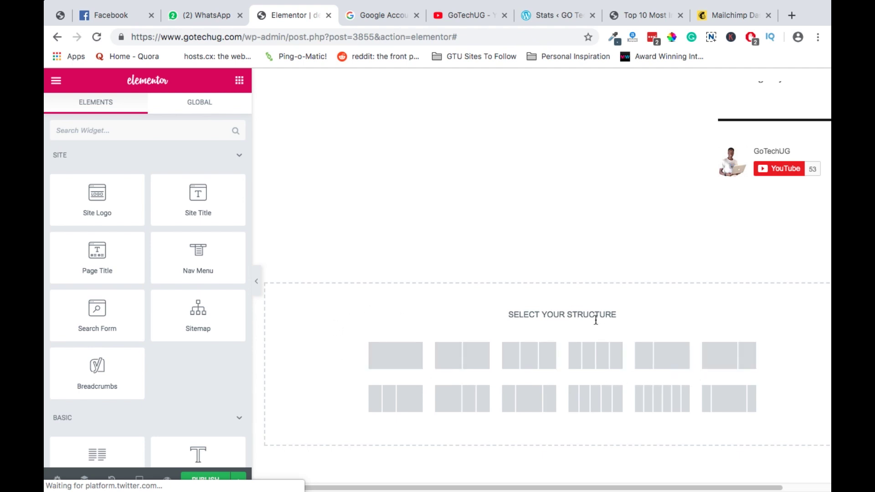
{"action": "left_click", "coordinate": [525, 359]}
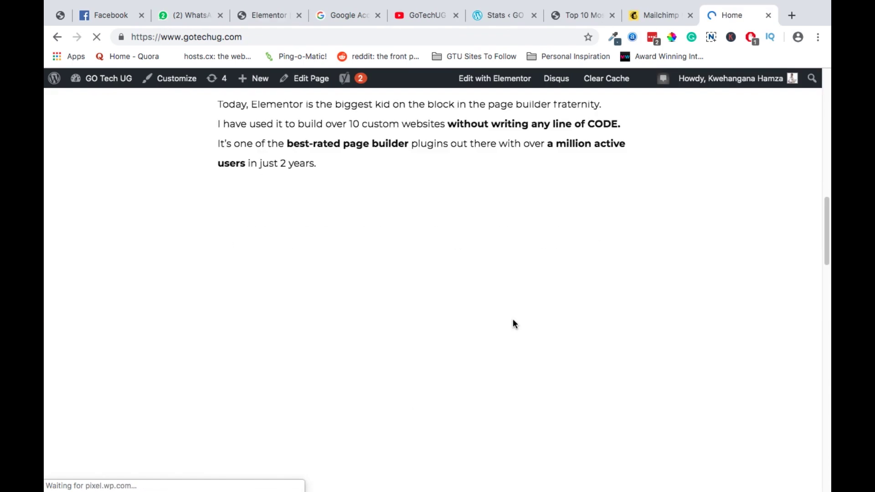
{"action": "scroll", "coordinate": [512, 319], "scroll_direction": "down", "scroll_amount": 10}
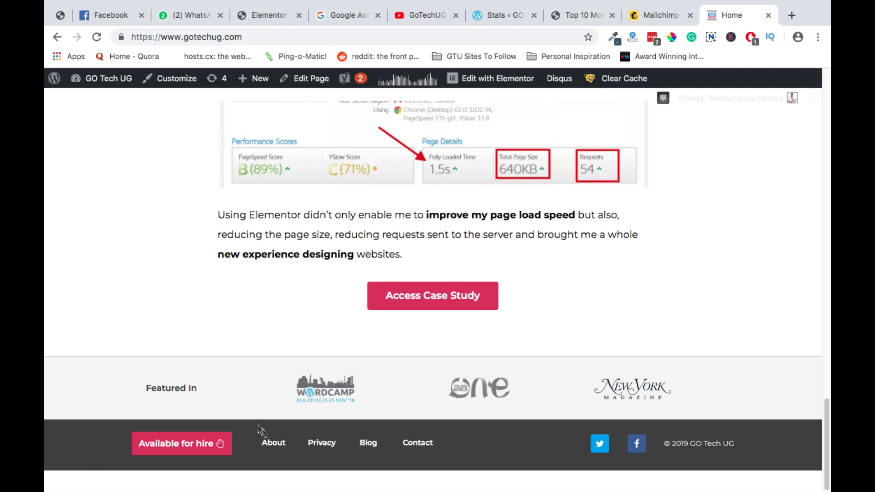
{"action": "left_click", "coordinate": [270, 14]}
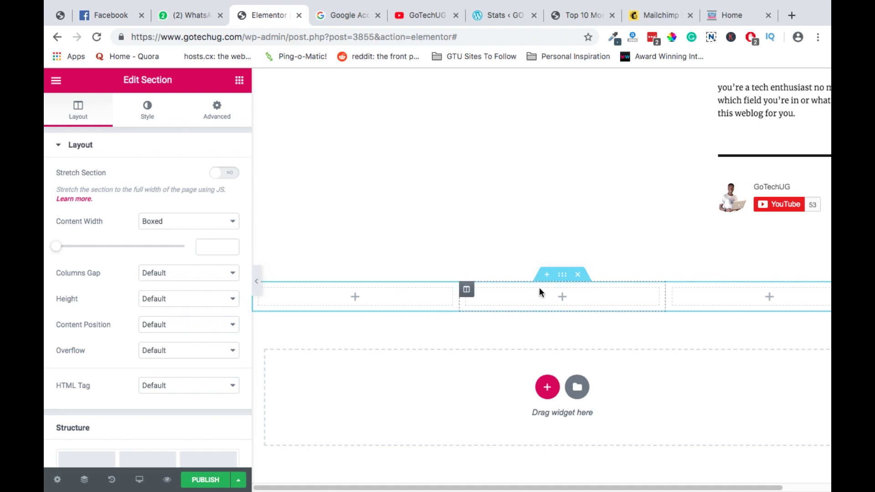
Find the Button widget and place it in the first column of the footer section.
{"action": "left_click", "coordinate": [339, 297]}
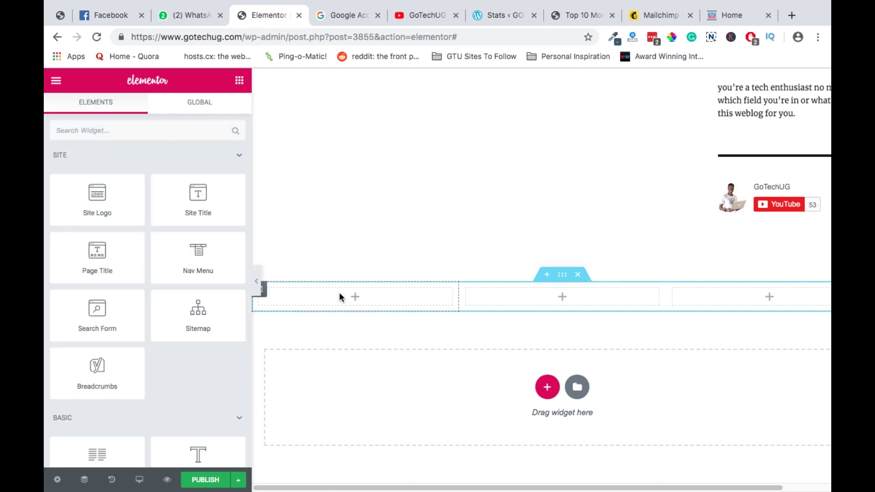
{"action": "left_click", "coordinate": [139, 129]}
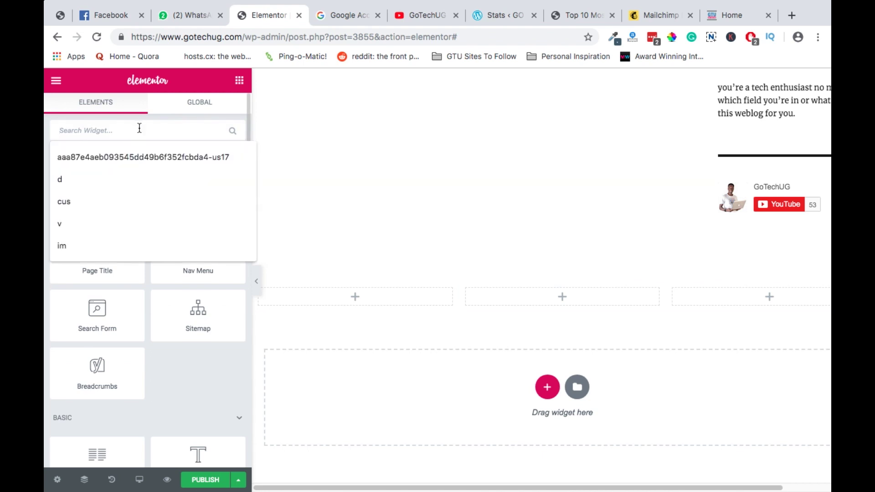
{"action": "type", "text": "but"}
{"action": "left_click_drag", "start_coordinate": [106, 163], "coordinate": [357, 306]}
Set the button's text to "Join Our Newsletter".
{"action": "triple_click", "coordinate": [171, 212]}
{"action": "type", "text": "Join "}
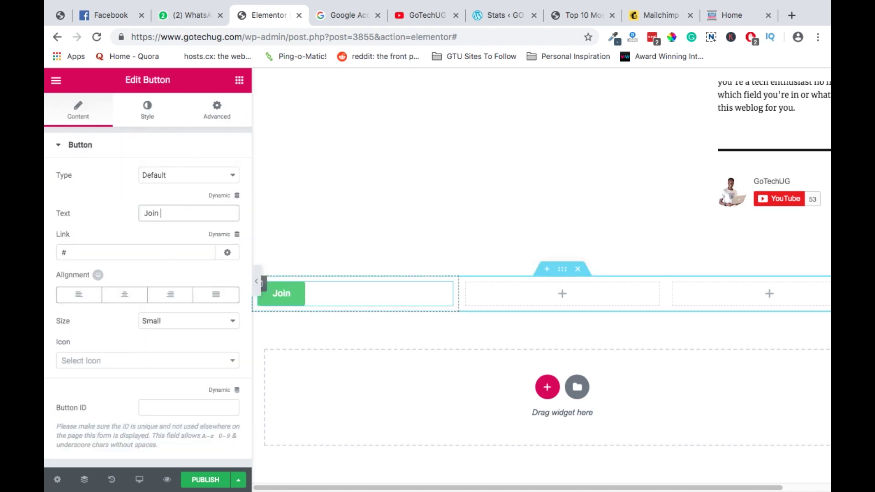
{"action": "type", "text": "Ths"}
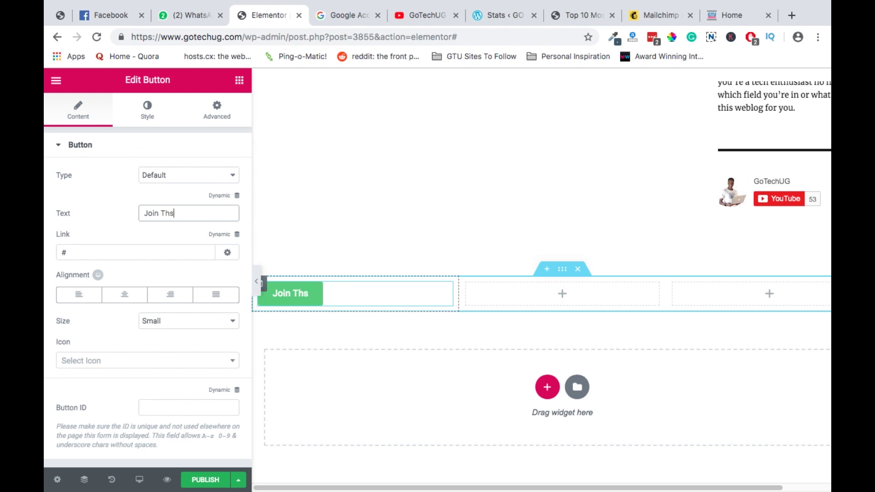
{"action": "key", "text": "BackSpace"}
{"action": "key", "text": "BackSpace"}
{"action": "key", "text": "BackSpace"}
{"action": "type", "text": "Our Newsletter"}
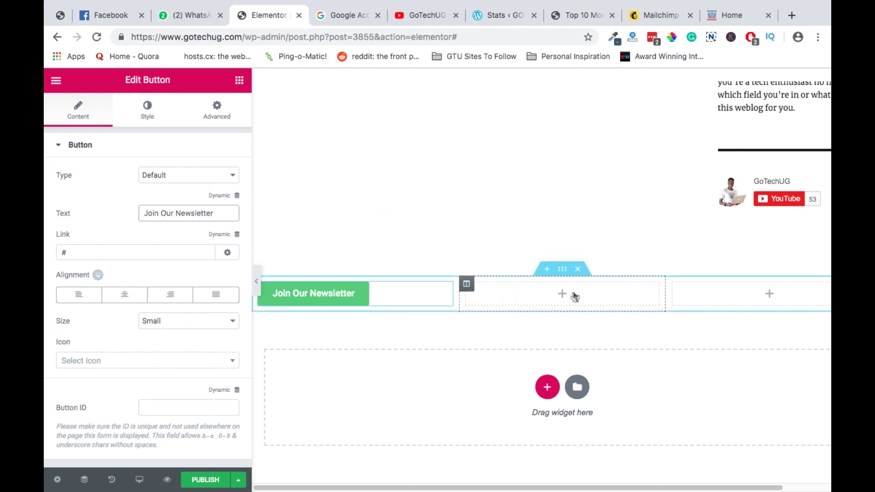
Place a Nav Menu widget in the middle column and widen that column so the menu items fit on one line.
{"action": "left_click", "coordinate": [522, 299]}
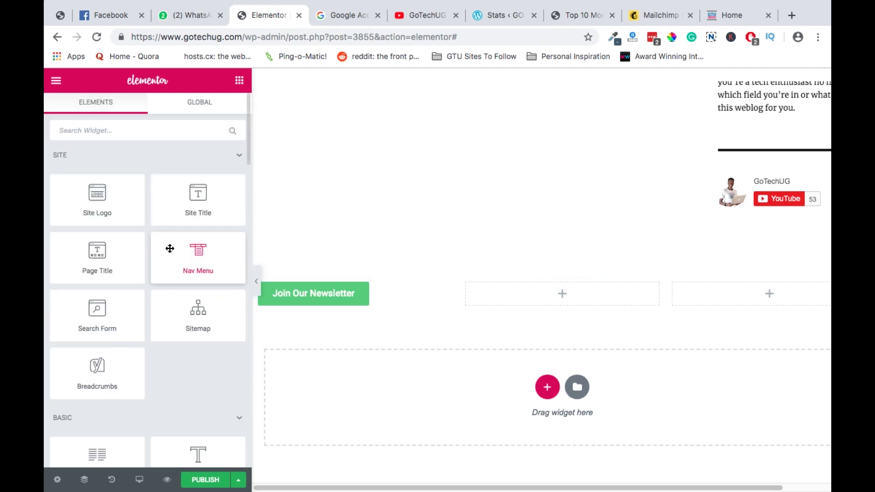
{"action": "left_click_drag", "start_coordinate": [187, 250], "coordinate": [582, 285]}
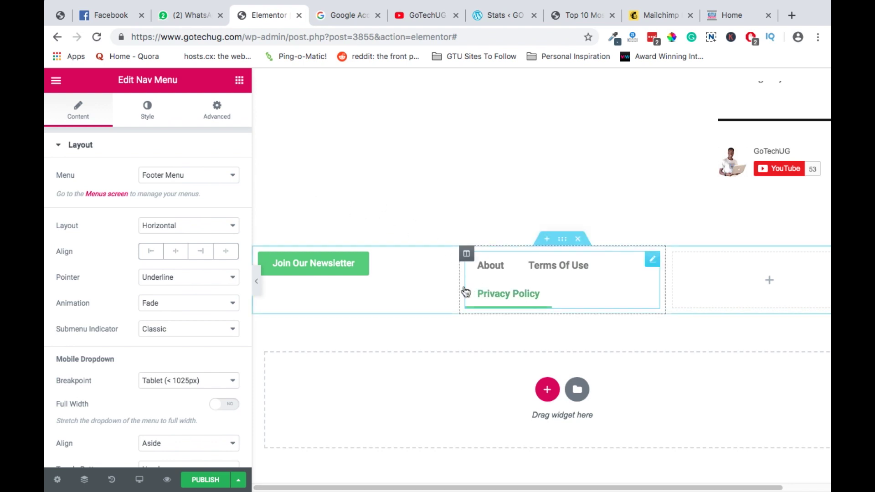
{"action": "left_click_drag", "start_coordinate": [457, 279], "coordinate": [405, 279]}
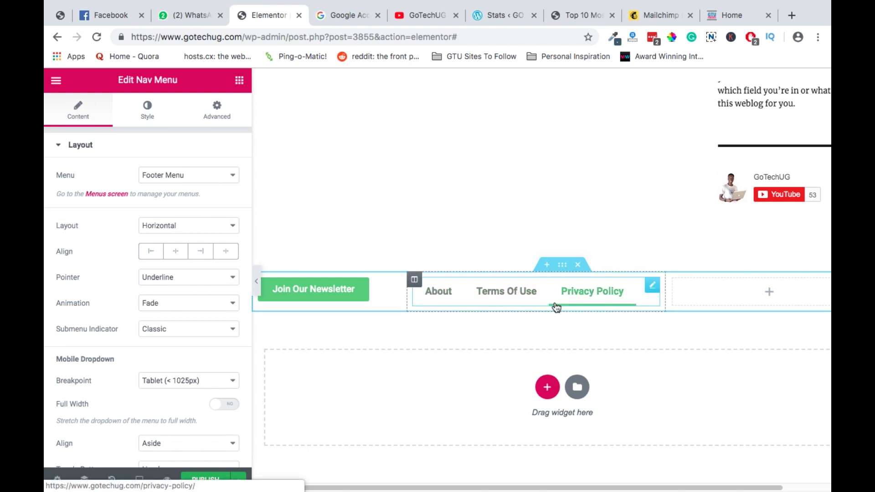
Set the nav menu's hover text color to dark grey.
{"action": "scroll", "coordinate": [556, 308], "scroll_direction": "right", "scroll_amount": 3}
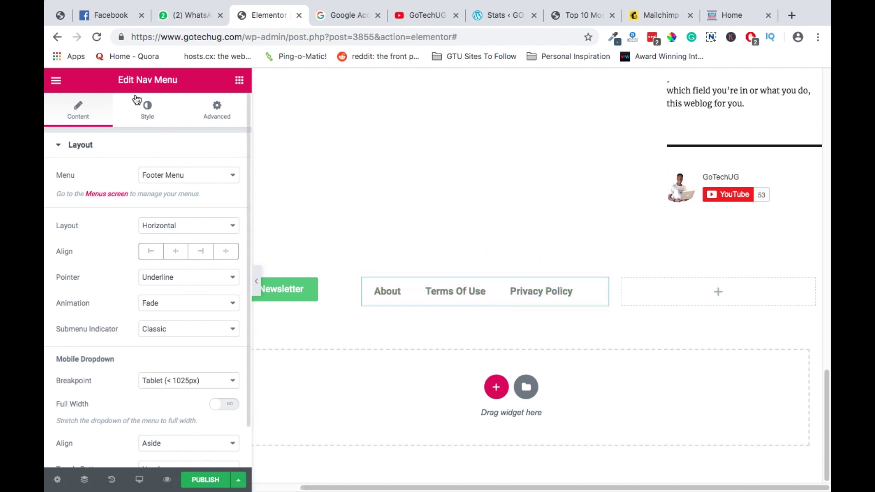
{"action": "left_click", "coordinate": [143, 108]}
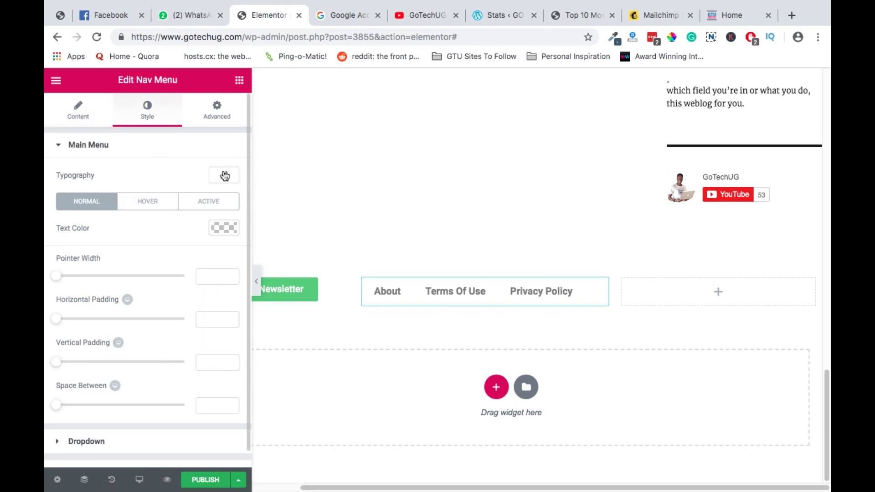
{"action": "left_click", "coordinate": [152, 202]}
{"action": "left_click", "coordinate": [222, 230]}
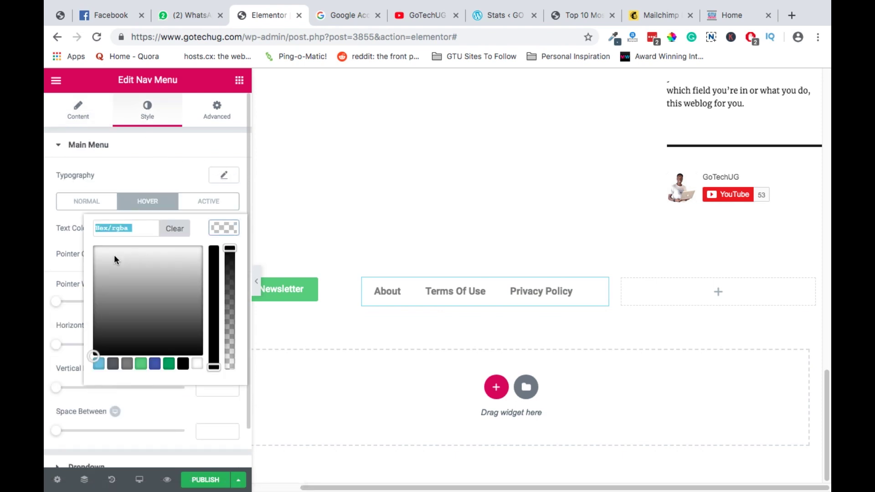
{"action": "left_click", "coordinate": [158, 316]}
{"action": "left_click", "coordinate": [224, 225]}
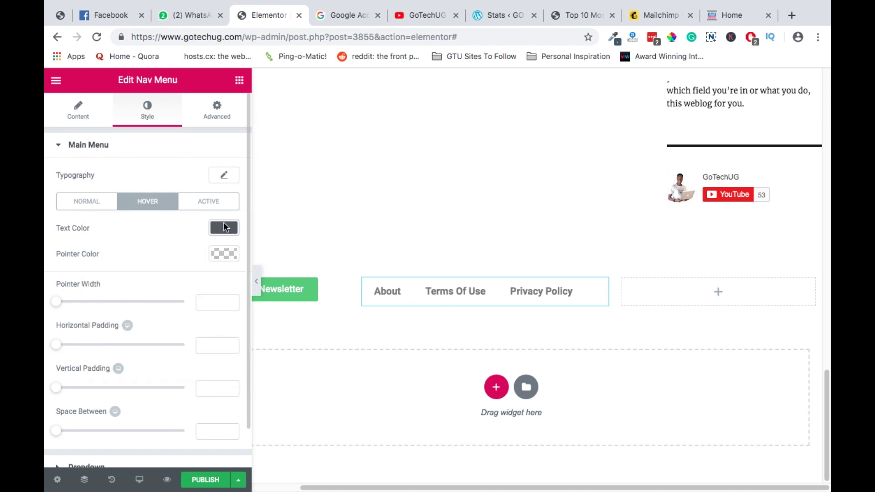
Set the menu's pointer width to 0 and increase the horizontal padding of its items.
{"action": "left_click", "coordinate": [228, 257]}
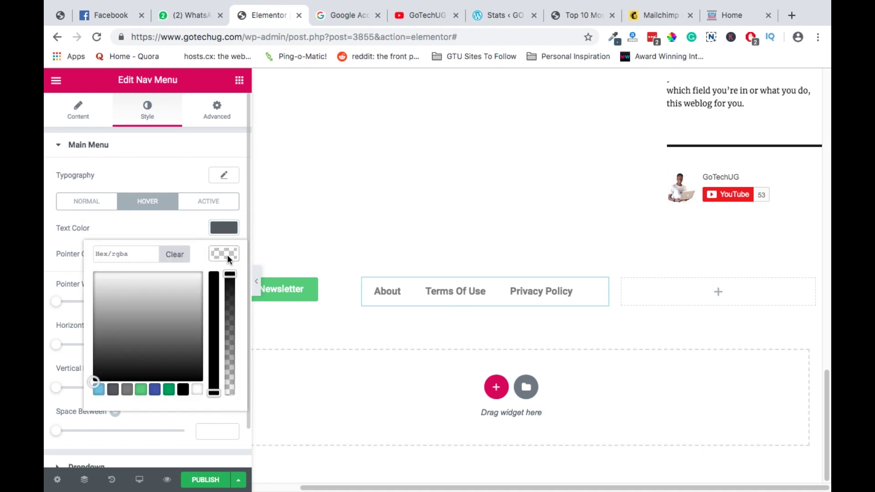
{"action": "left_click", "coordinate": [54, 313]}
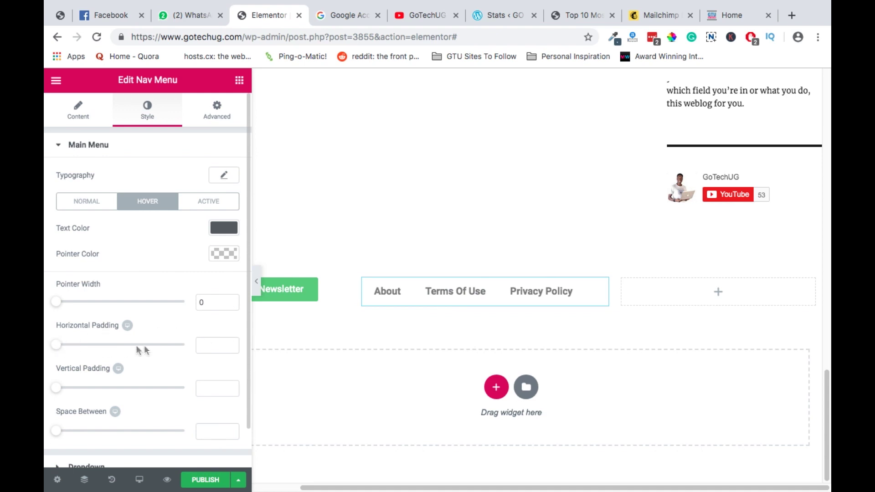
{"action": "left_click_drag", "start_coordinate": [57, 348], "coordinate": [122, 350]}
Set the nav menu's typography to the Montserrat font family at 12 px.
{"action": "left_click", "coordinate": [224, 176]}
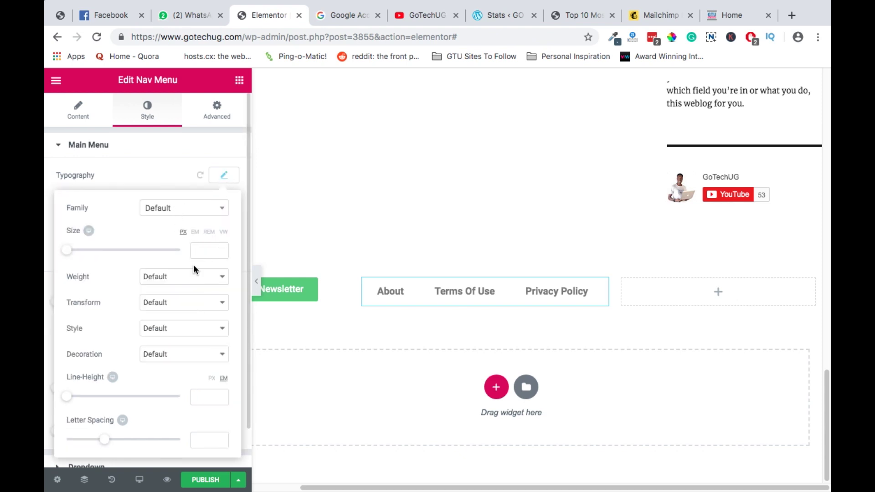
{"action": "left_click", "coordinate": [178, 214]}
{"action": "type", "text": "mont"}
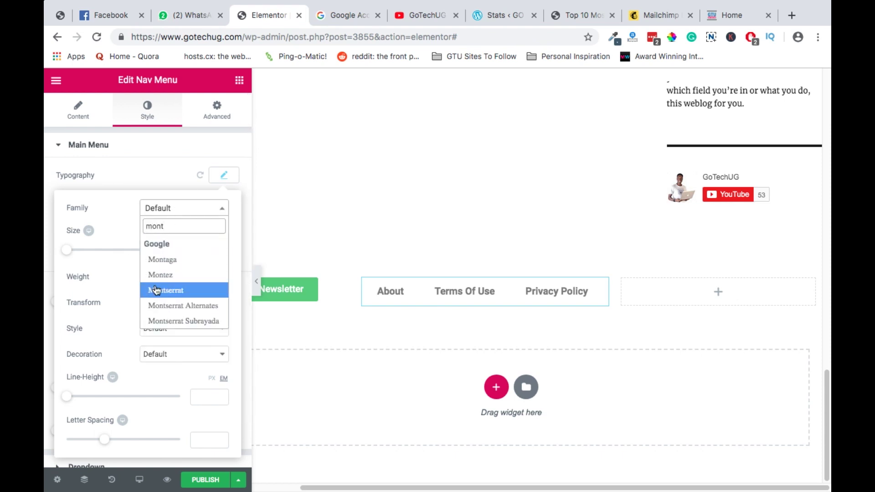
{"action": "left_click", "coordinate": [155, 290]}
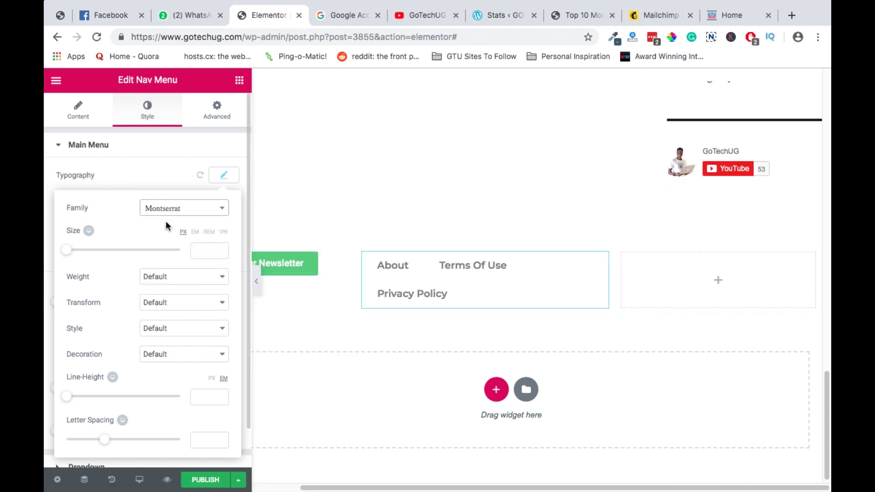
{"action": "left_click_drag", "start_coordinate": [65, 252], "coordinate": [73, 252]}
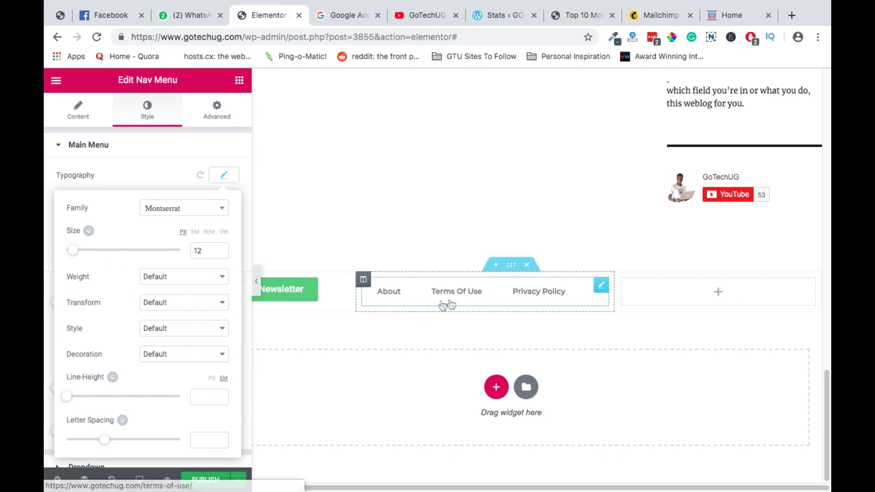
Give the footer section a classic background in near-black #0c0c0c.
{"action": "left_click", "coordinate": [510, 265]}
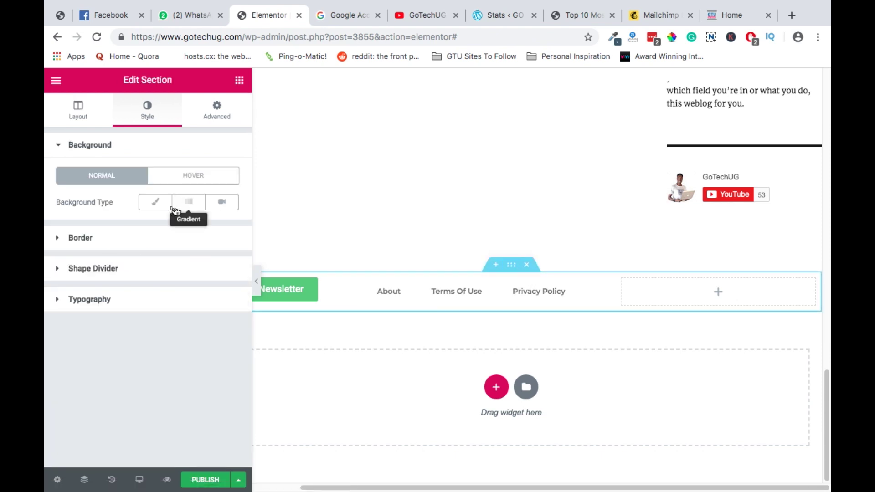
{"action": "left_click", "coordinate": [154, 202]}
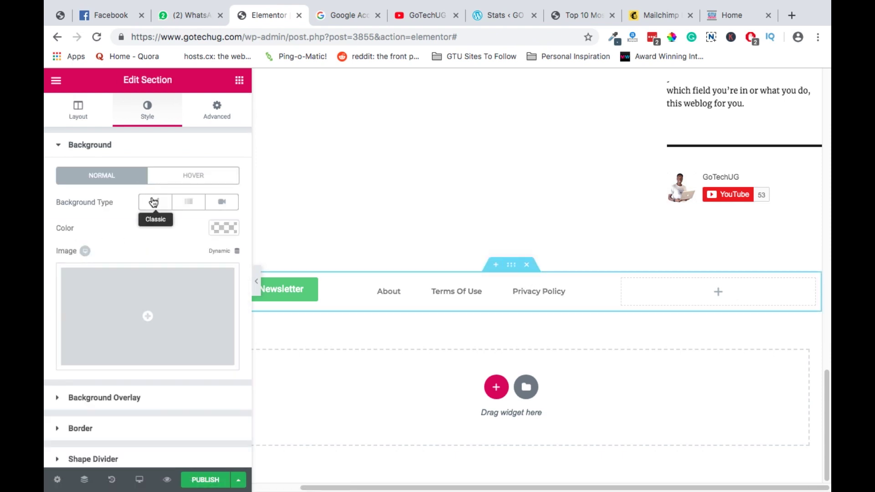
{"action": "left_click", "coordinate": [222, 226]}
{"action": "left_click", "coordinate": [102, 353]}
{"action": "left_click_drag", "start_coordinate": [101, 353], "coordinate": [74, 368]}
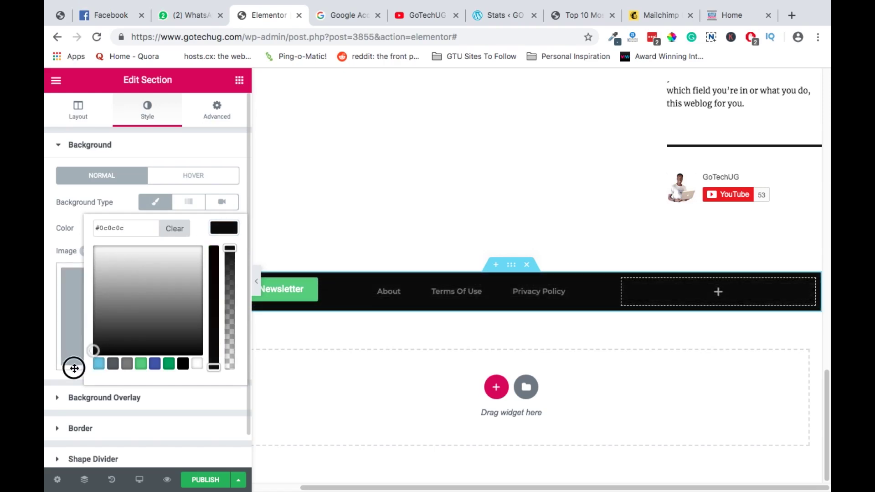
{"action": "left_click", "coordinate": [74, 368]}
{"action": "left_click", "coordinate": [223, 228]}
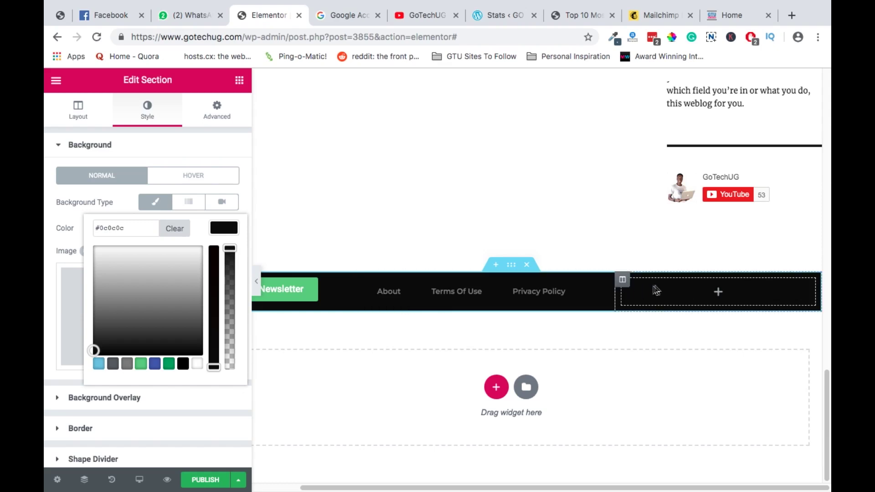
Duplicate the empty last column of the footer section to make a fourth column.
{"action": "left_click", "coordinate": [626, 291]}
{"action": "scroll", "coordinate": [197, 328], "scroll_direction": "down", "scroll_amount": 5}
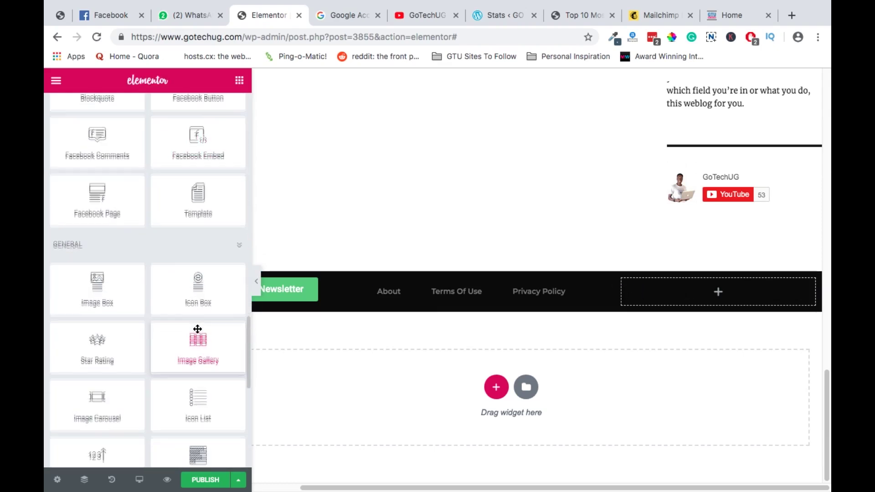
{"action": "scroll", "coordinate": [197, 329], "scroll_direction": "down", "scroll_amount": 4}
{"action": "scroll", "coordinate": [198, 328], "scroll_direction": "down", "scroll_amount": 4}
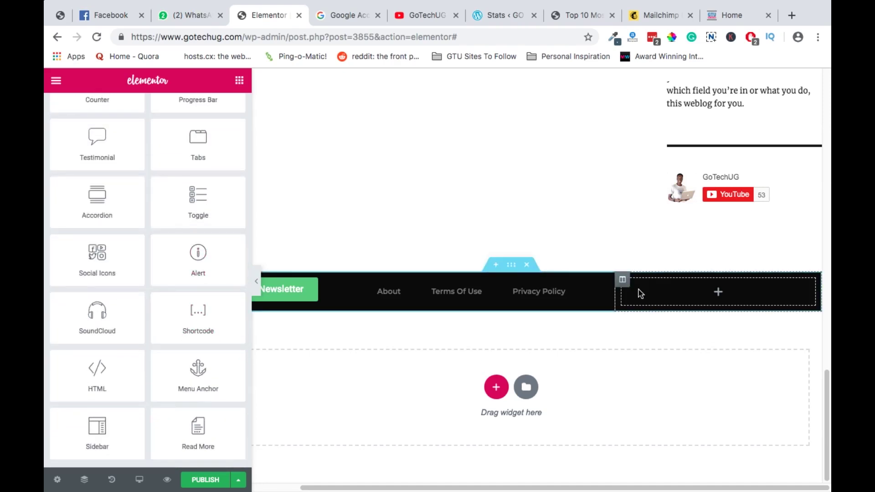
{"action": "right_click", "coordinate": [623, 285]}
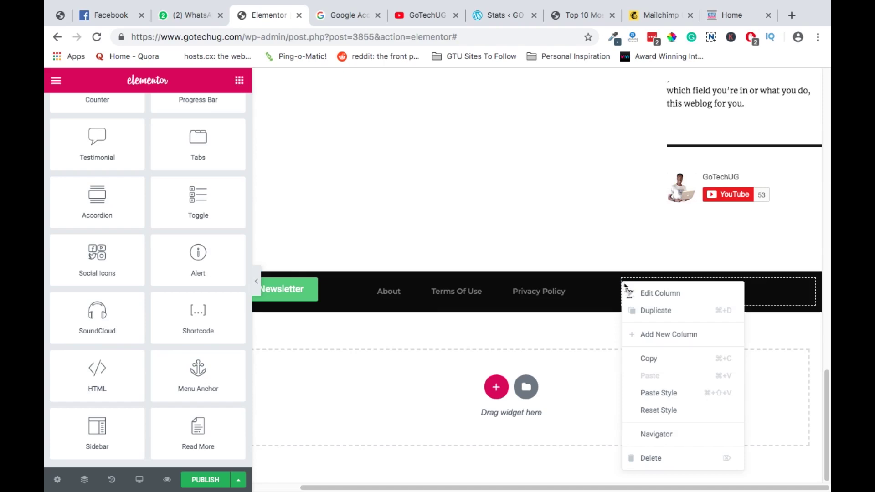
{"action": "left_click", "coordinate": [664, 319]}
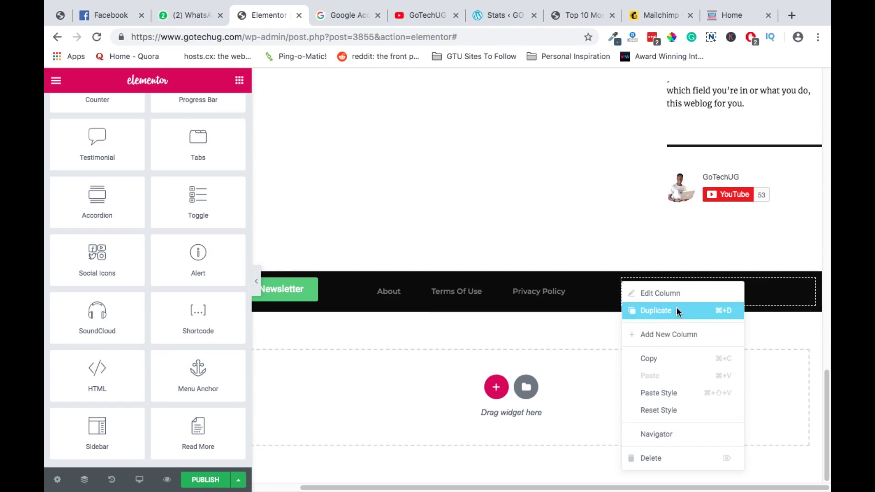
{"action": "left_click", "coordinate": [677, 310]}
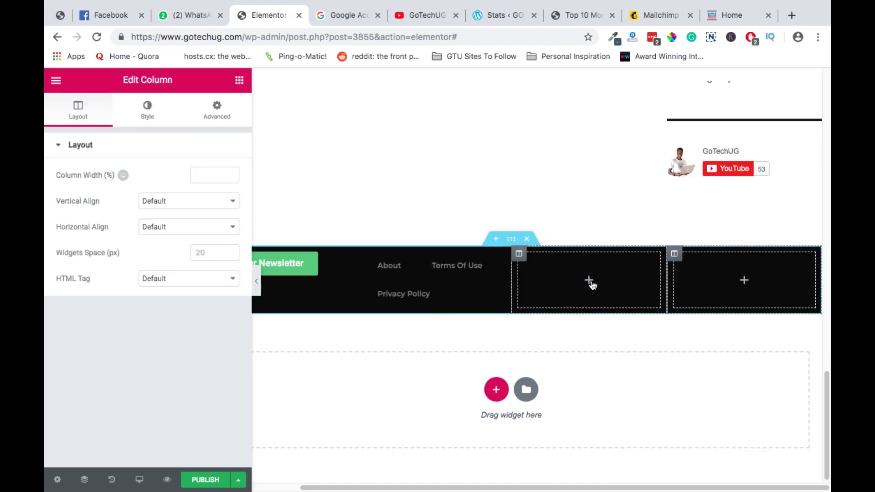
Place a Social Icons widget in the third footer column and remove its Google Plus item.
{"action": "left_click", "coordinate": [589, 281]}
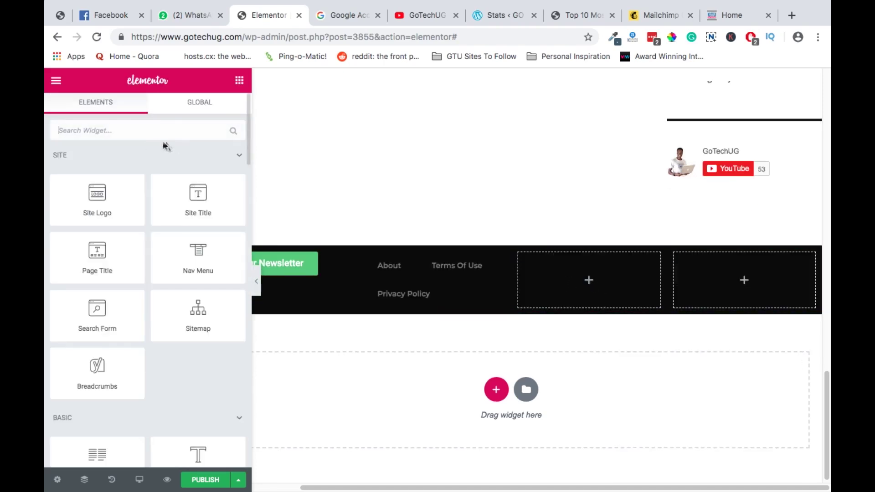
{"action": "left_click", "coordinate": [143, 134]}
{"action": "type", "text": "soc"}
{"action": "left_click_drag", "start_coordinate": [96, 171], "coordinate": [588, 292]}
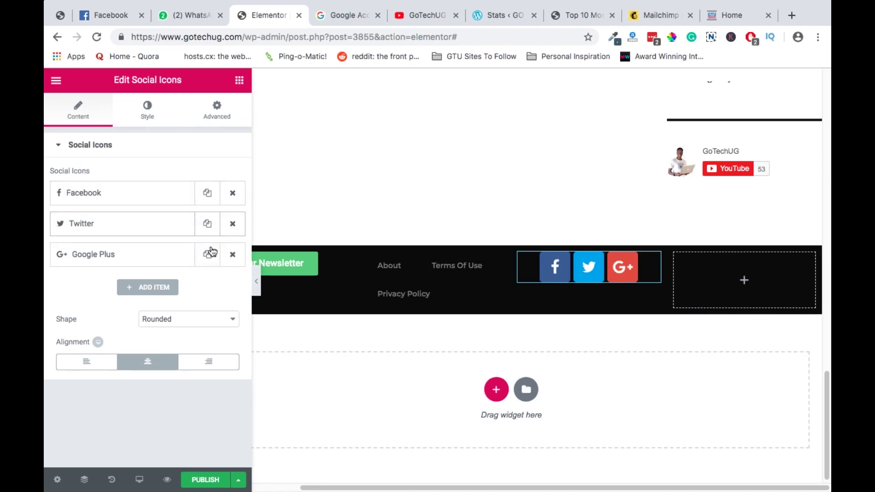
{"action": "left_click", "coordinate": [233, 254]}
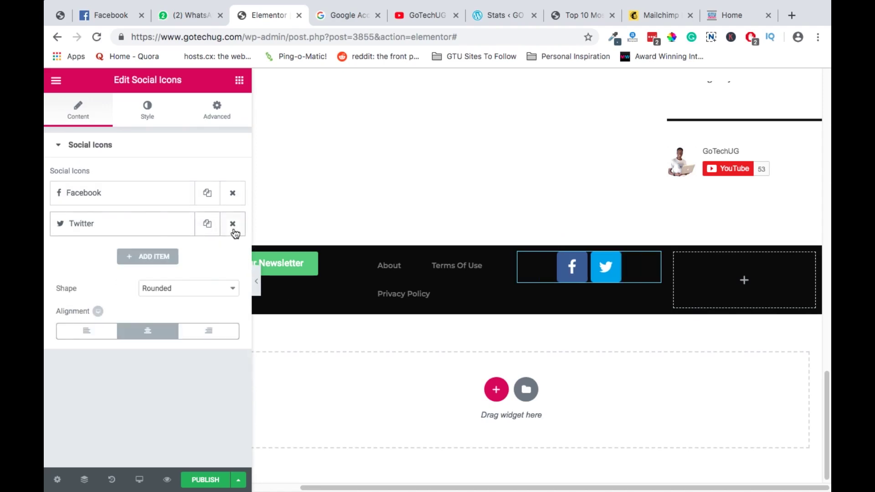
Set the social icons' size to 19 and padding to 0.5, and increase the spacing between them.
{"action": "left_click", "coordinate": [149, 111]}
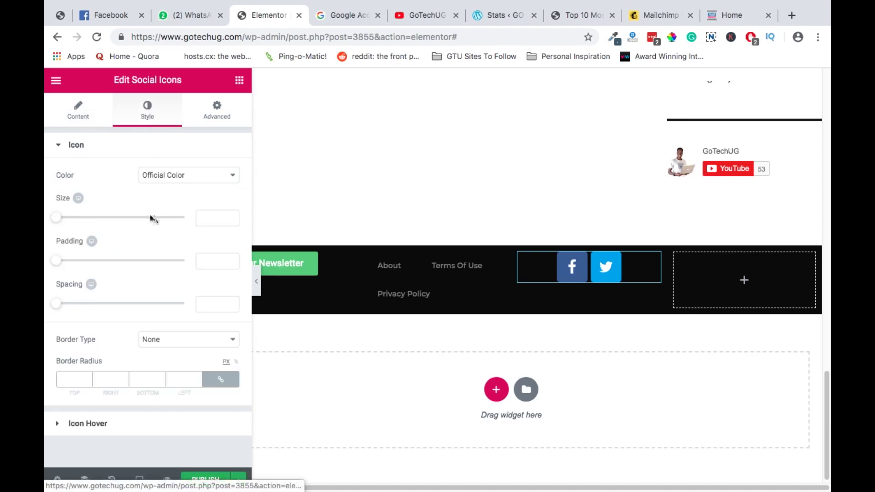
{"action": "mouse_move", "coordinate": [57, 219]}
{"action": "left_mouse_down"}
{"action": "mouse_move", "coordinate": [87, 218]}
{"action": "mouse_move", "coordinate": [63, 220]}
{"action": "left_mouse_up"}
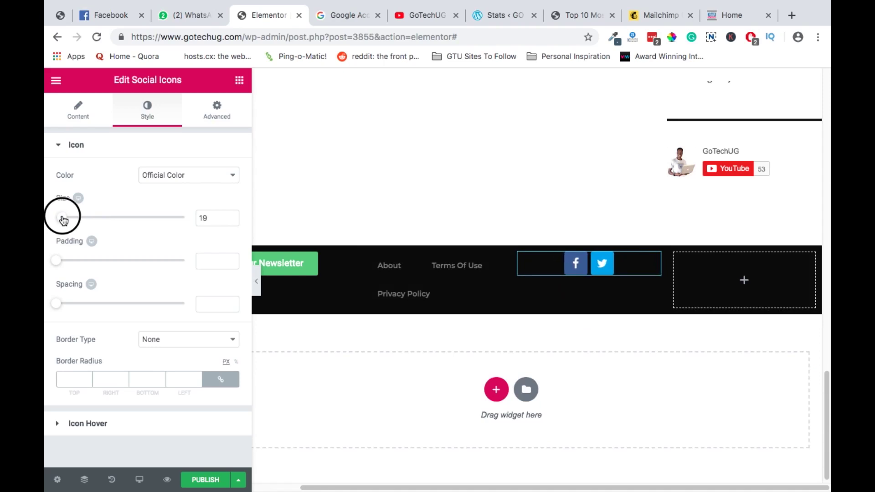
{"action": "left_click_drag", "start_coordinate": [60, 262], "coordinate": [72, 264]}
{"action": "left_click", "coordinate": [72, 264]}
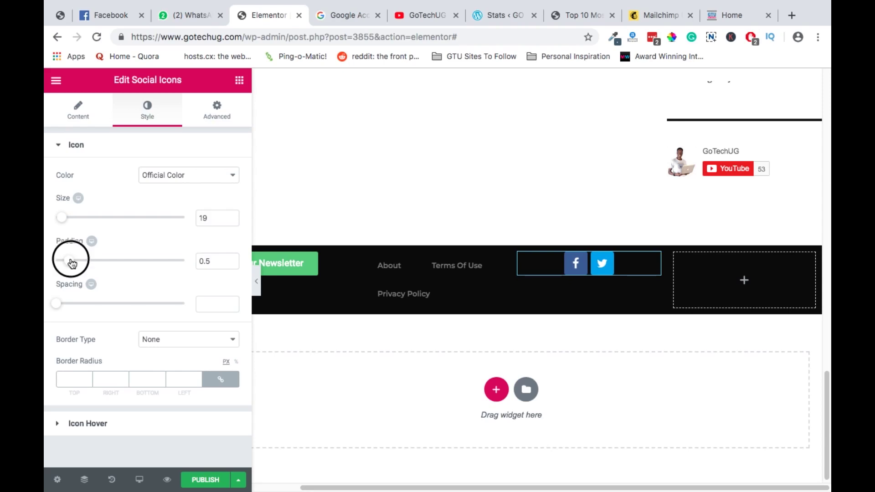
{"action": "left_click_drag", "start_coordinate": [57, 308], "coordinate": [73, 310]}
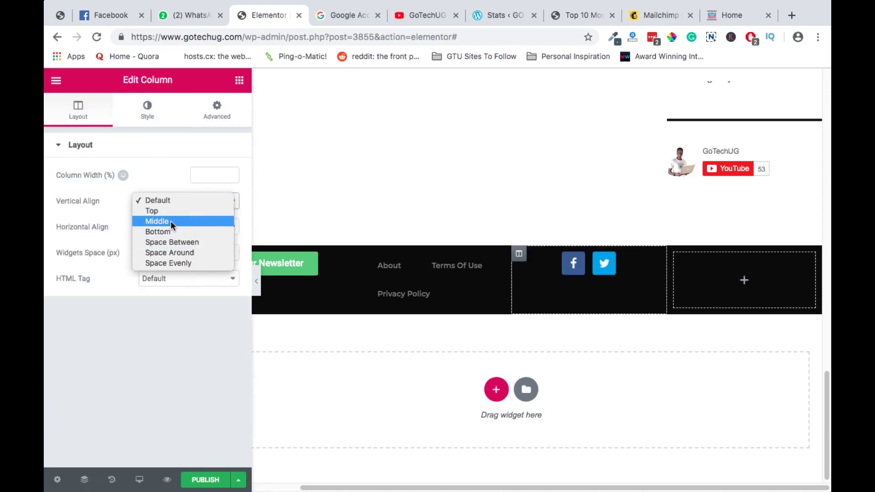
Set the vertical alignment of the social icons column and the newsletter button column to Middle.
{"action": "left_click", "coordinate": [172, 222]}
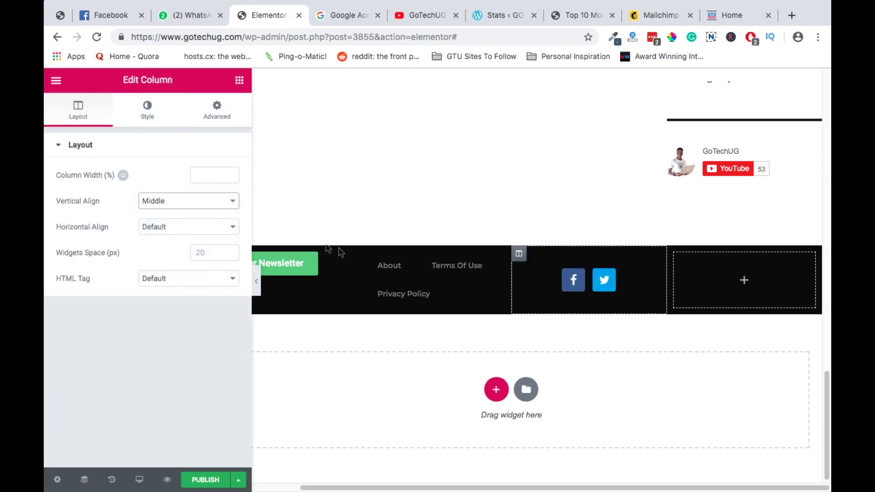
{"action": "scroll", "coordinate": [277, 232], "scroll_direction": "left", "scroll_amount": 2}
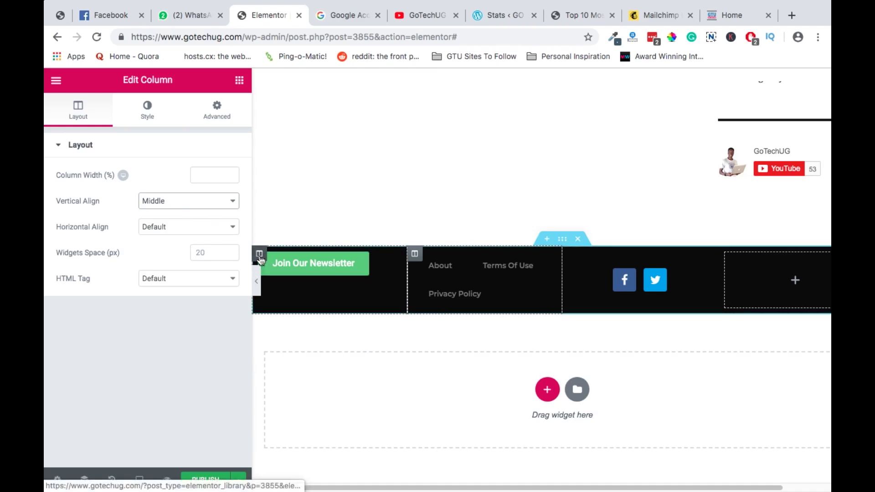
{"action": "left_click", "coordinate": [259, 253]}
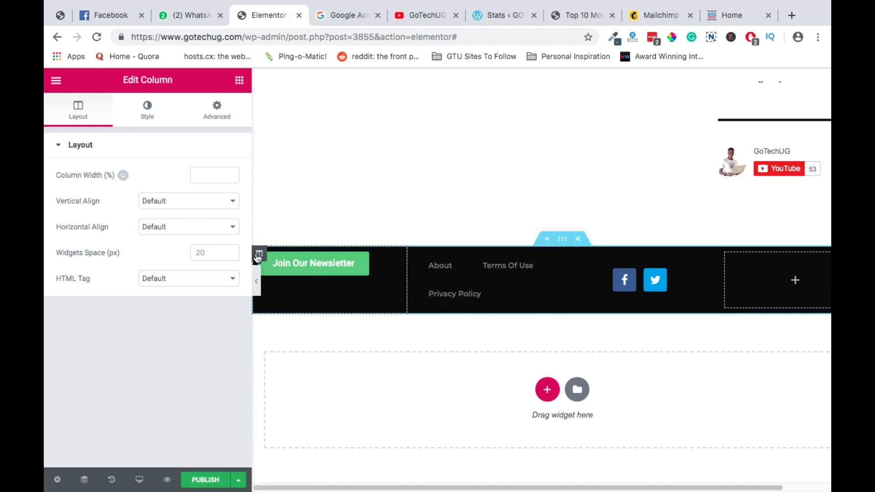
{"action": "left_click", "coordinate": [175, 198]}
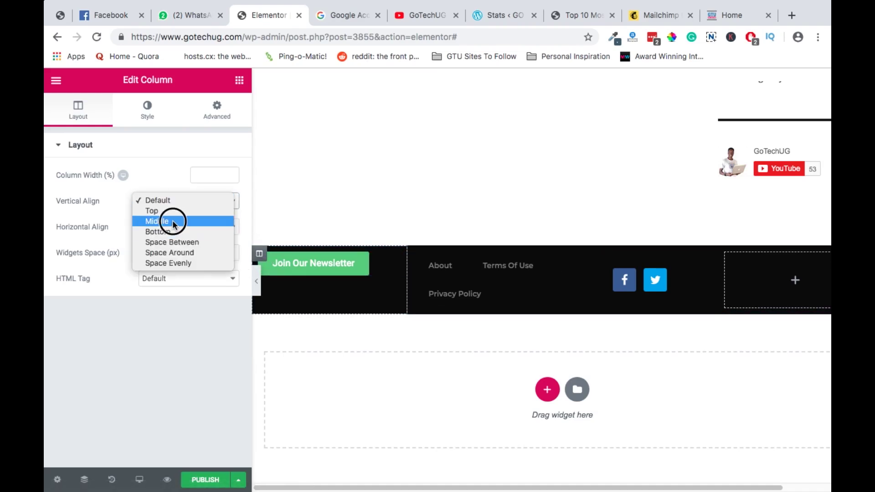
{"action": "left_click", "coordinate": [174, 222]}
{"action": "scroll", "coordinate": [646, 291], "scroll_direction": "right", "scroll_amount": 2}
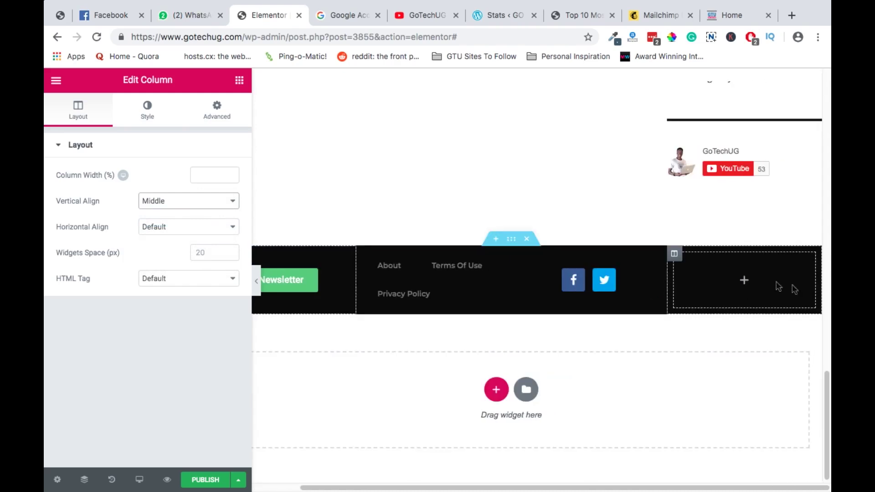
Place a Text Editor widget in the empty last column and replace its placeholder text with ©2019.
{"action": "left_click", "coordinate": [718, 284]}
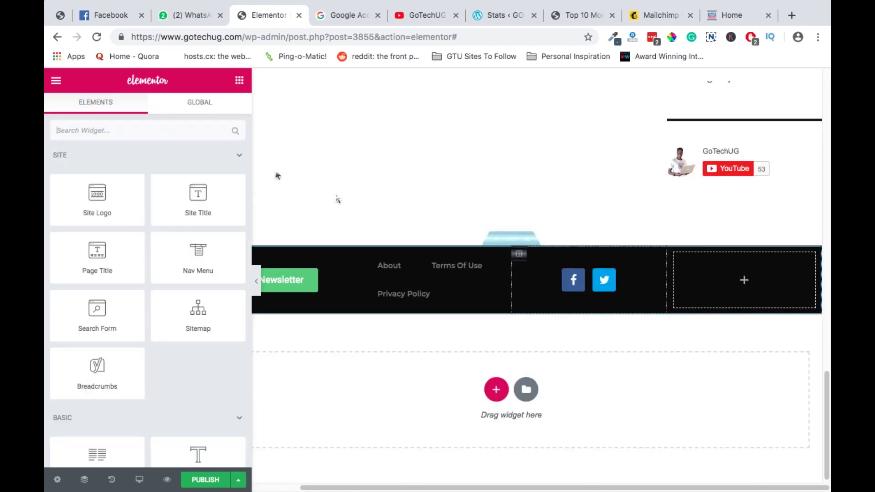
{"action": "scroll", "coordinate": [192, 394], "scroll_direction": "down", "scroll_amount": 3}
{"action": "left_click_drag", "start_coordinate": [191, 394], "coordinate": [710, 282]}
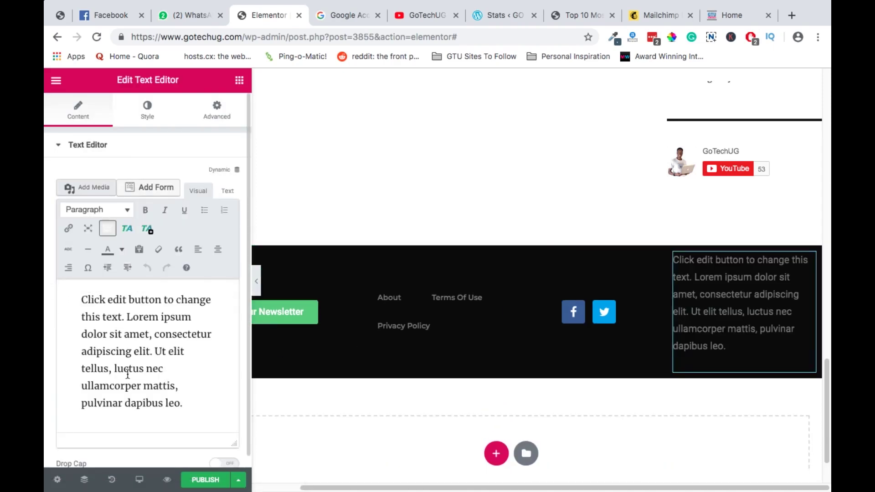
{"action": "key", "text": "super+a"}
{"action": "type", "text": "©"}
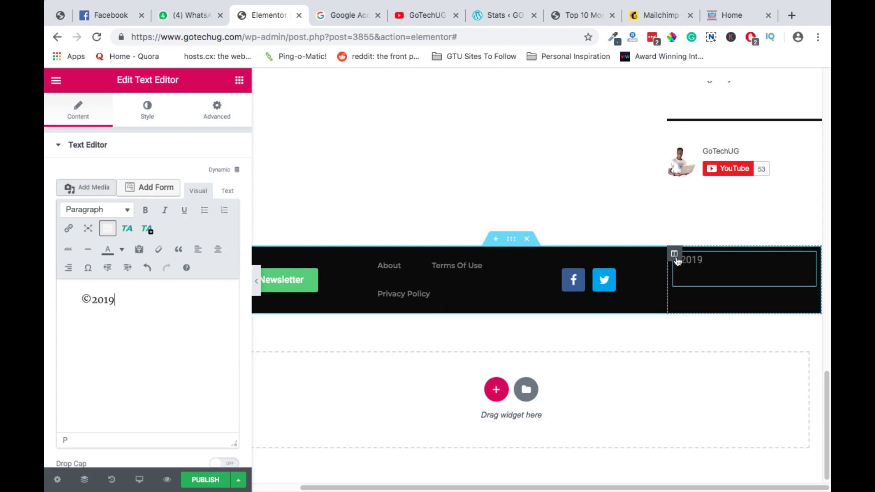
Set the copyright text column's vertical alignment to Middle.
{"action": "left_click", "coordinate": [674, 255]}
{"action": "left_click", "coordinate": [151, 201]}
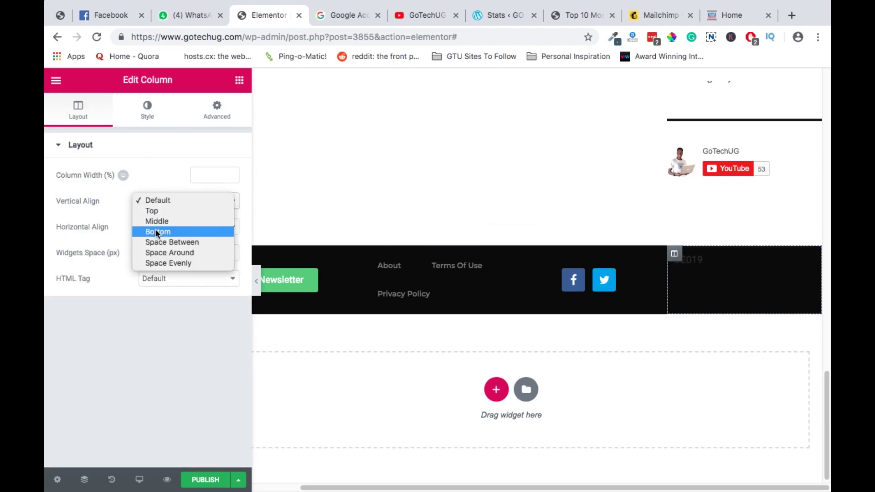
{"action": "left_click", "coordinate": [156, 226]}
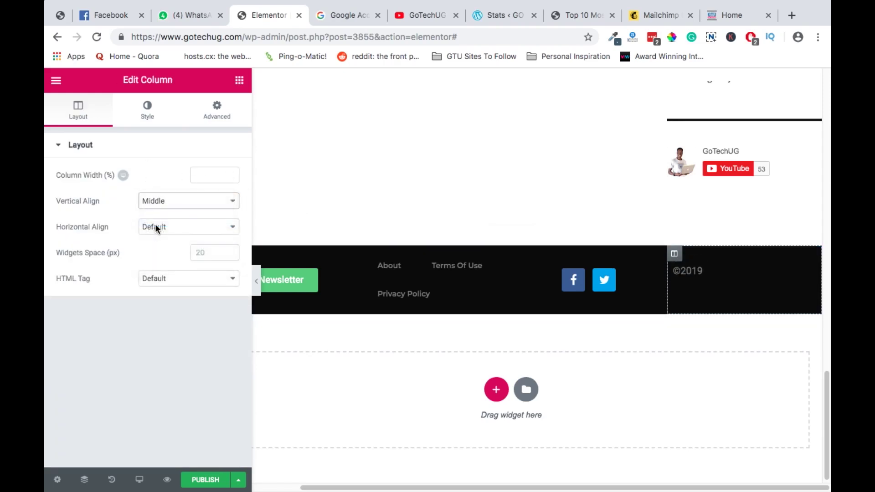
Narrow the copyright column to about 12.6% and widen the nav menu column so its items fit on one line.
{"action": "left_click_drag", "start_coordinate": [666, 268], "coordinate": [743, 276]}
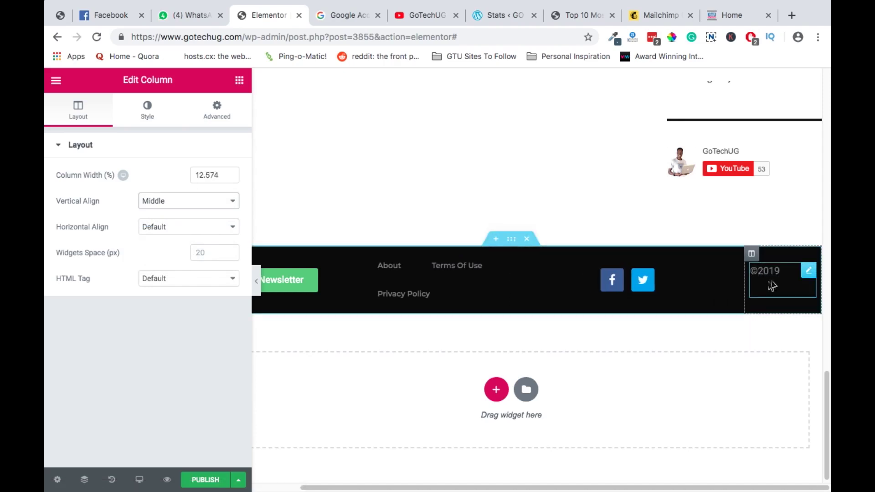
{"action": "left_click_drag", "start_coordinate": [512, 281], "coordinate": [636, 285]}
Set the Join Our Newsletter button's background color to pinkish red #dd1f51.
{"action": "left_click", "coordinate": [392, 283]}
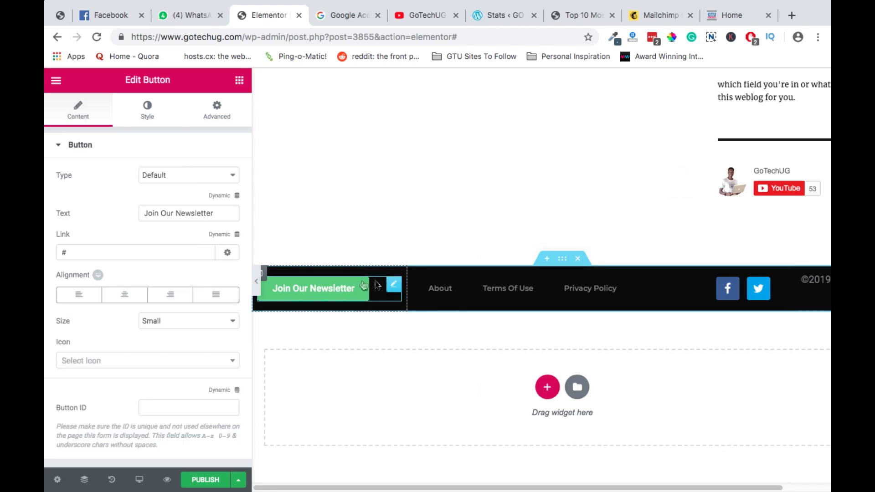
{"action": "left_click", "coordinate": [146, 112]}
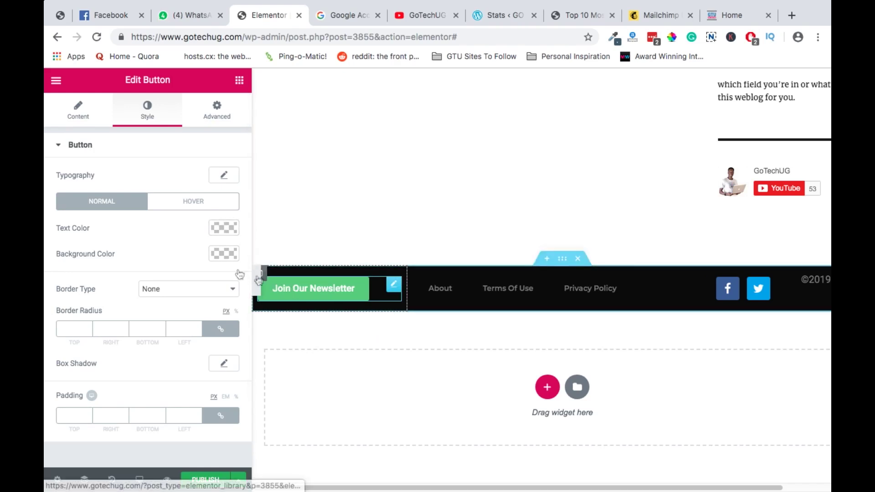
{"action": "left_click", "coordinate": [224, 252]}
{"action": "left_click", "coordinate": [145, 321]}
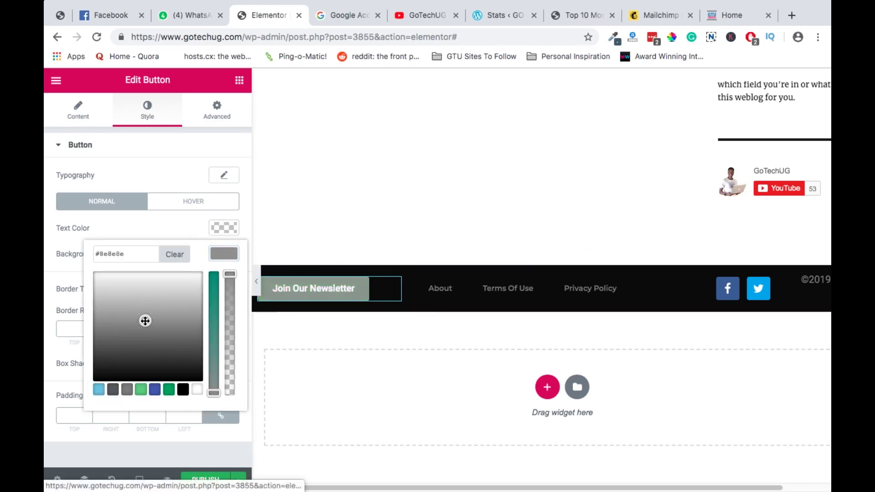
{"action": "left_click", "coordinate": [183, 389]}
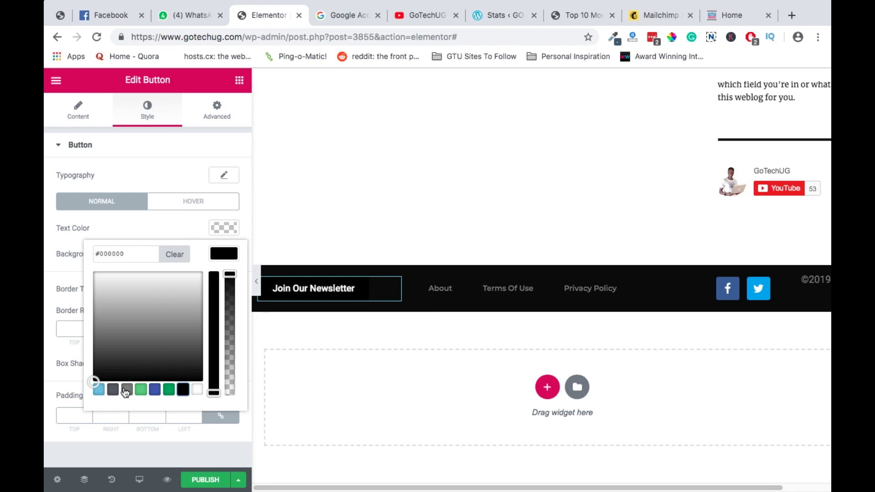
{"action": "left_click", "coordinate": [154, 389]}
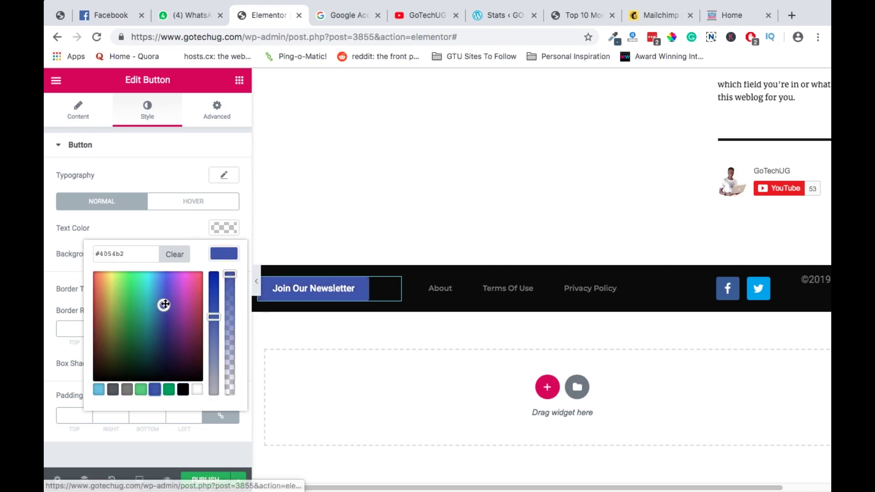
{"action": "left_click", "coordinate": [99, 299]}
{"action": "left_click_drag", "start_coordinate": [99, 299], "coordinate": [200, 289]}
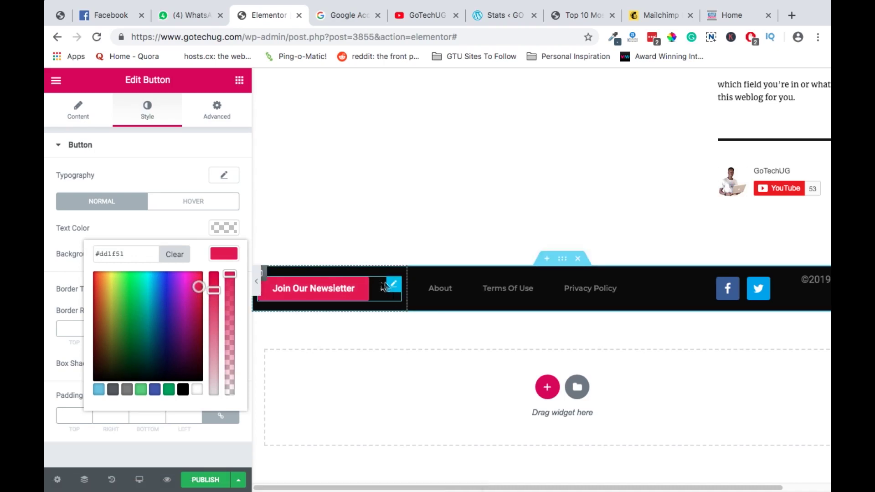
Set the Join Our Newsletter button's font family to Montserrat and check the footer with the editing panel collapsed.
{"action": "left_click", "coordinate": [223, 176]}
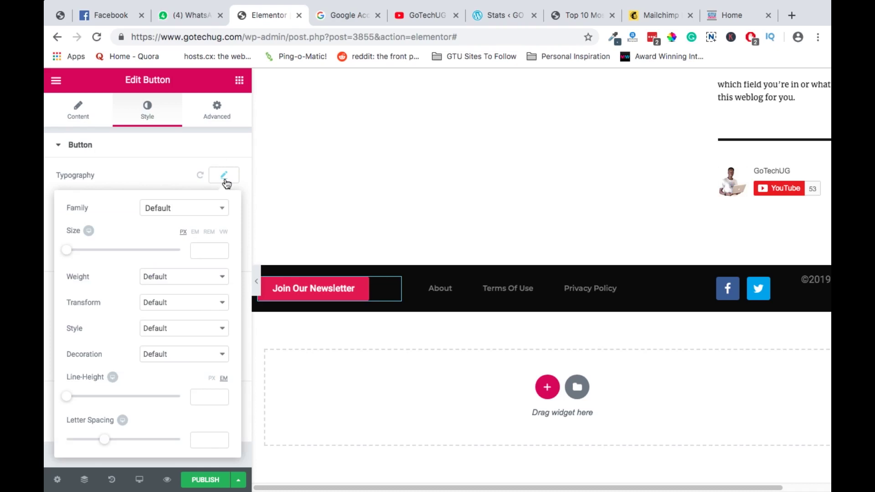
{"action": "left_click", "coordinate": [185, 212]}
{"action": "type", "text": "mont"}
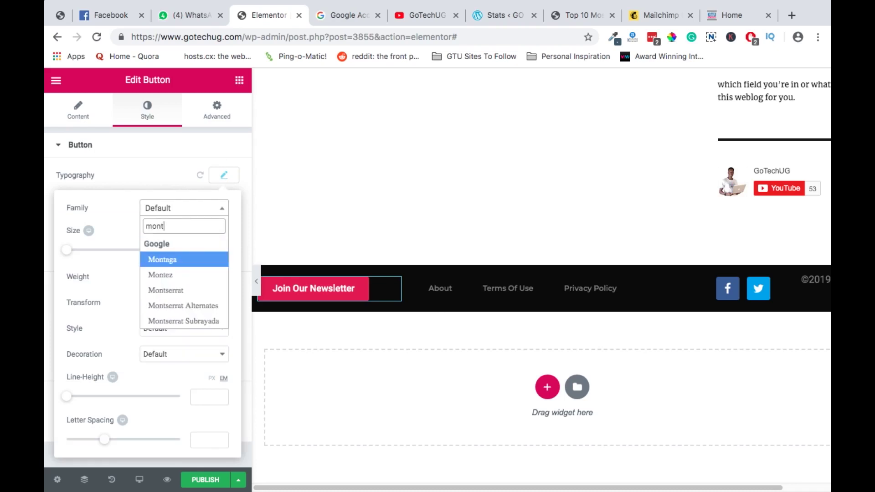
{"action": "left_click", "coordinate": [163, 295]}
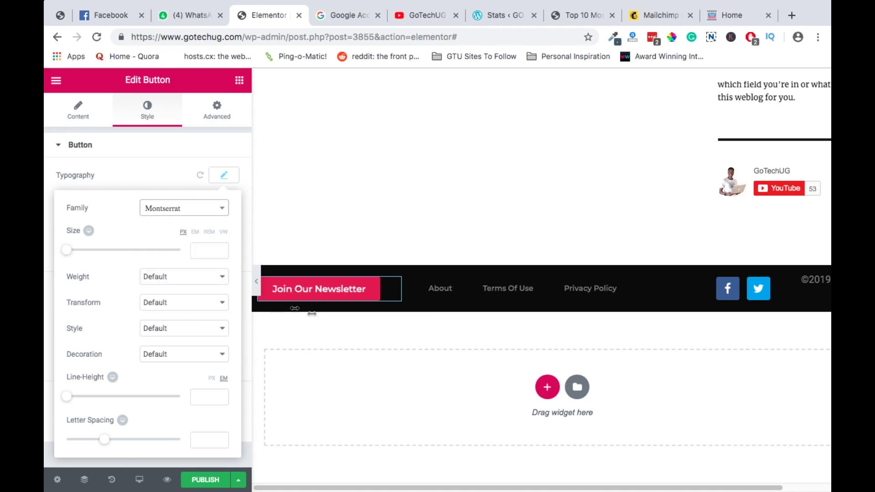
{"action": "left_click", "coordinate": [458, 342]}
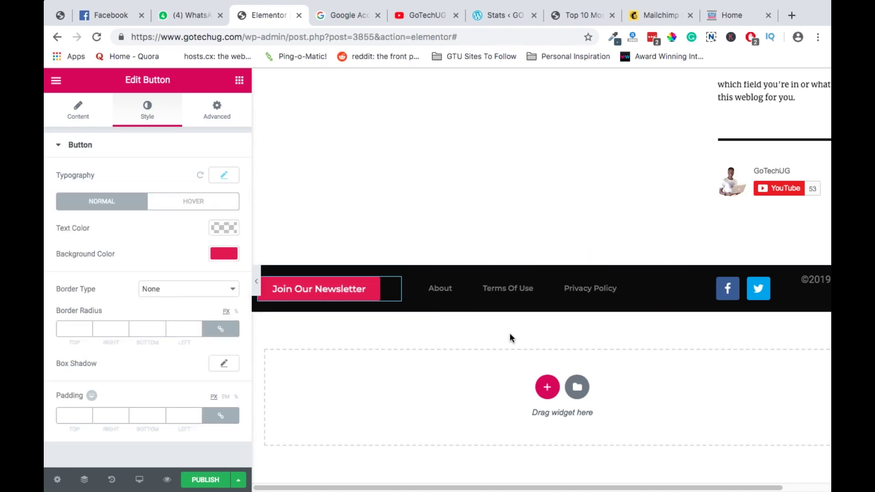
{"action": "left_click", "coordinate": [255, 287]}
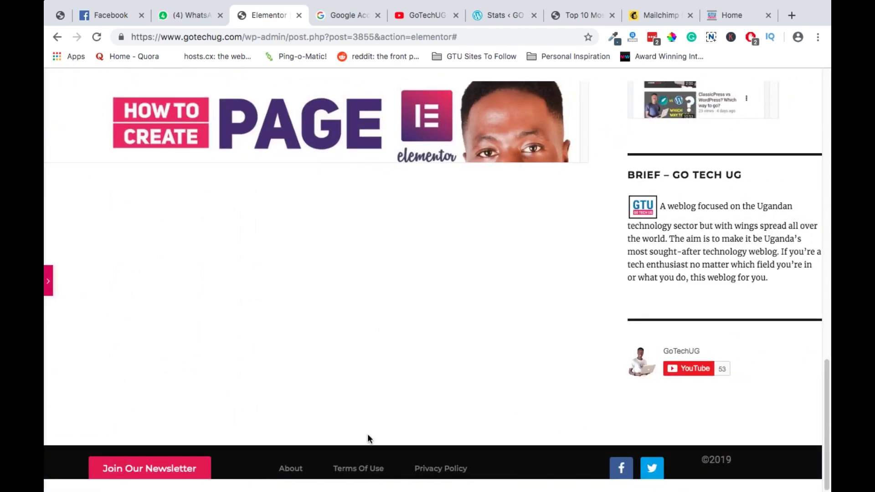
{"action": "left_click", "coordinate": [49, 285]}
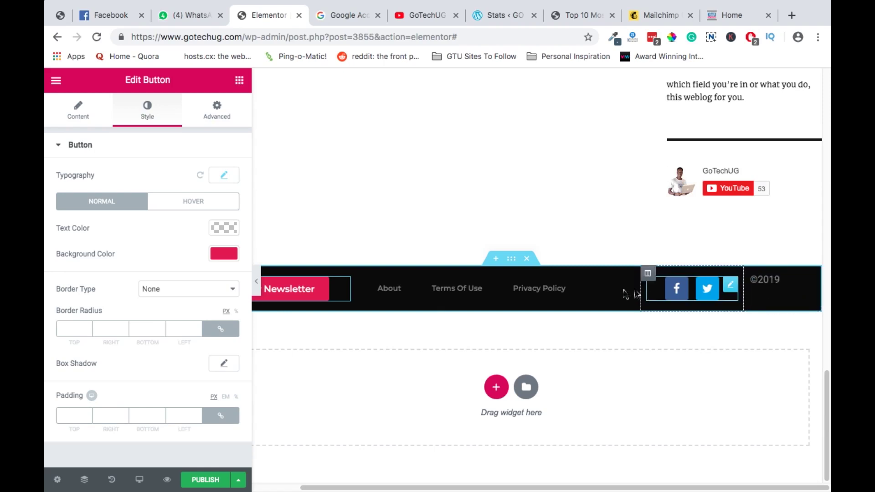
Set the footer section's boxed content width to 1000.
{"action": "left_click", "coordinate": [510, 260]}
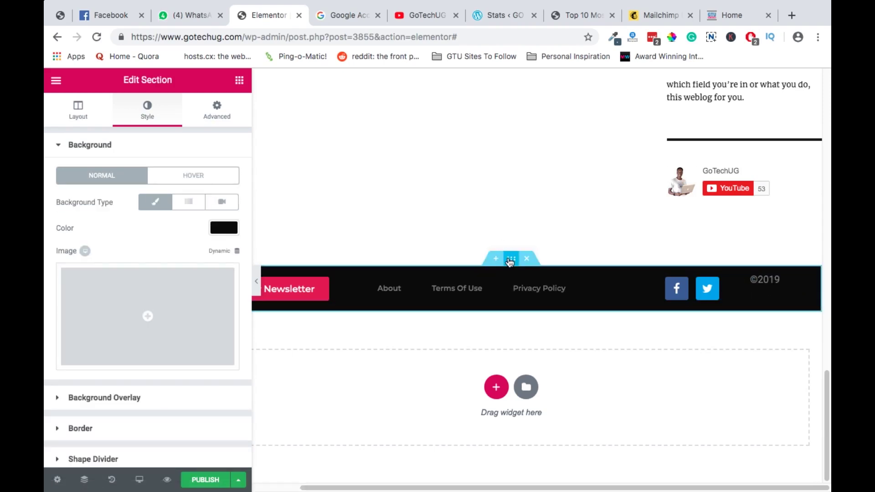
{"action": "left_click", "coordinate": [78, 111]}
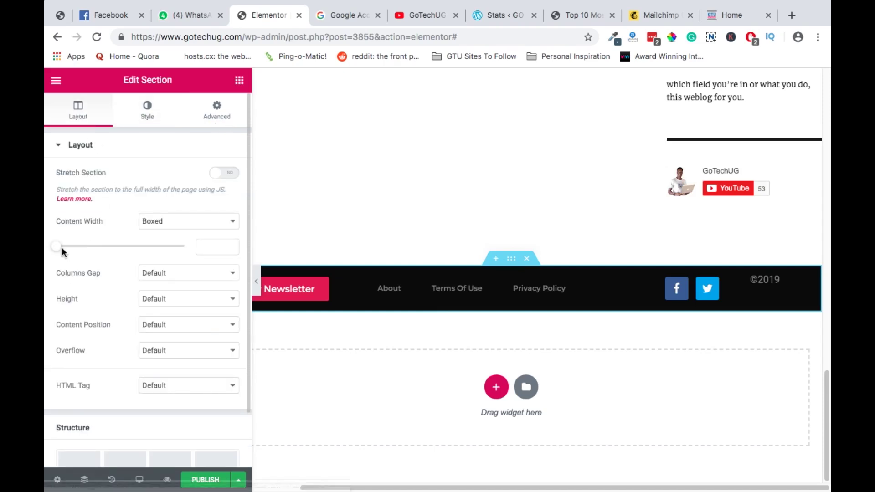
{"action": "left_click_drag", "start_coordinate": [59, 252], "coordinate": [115, 254]}
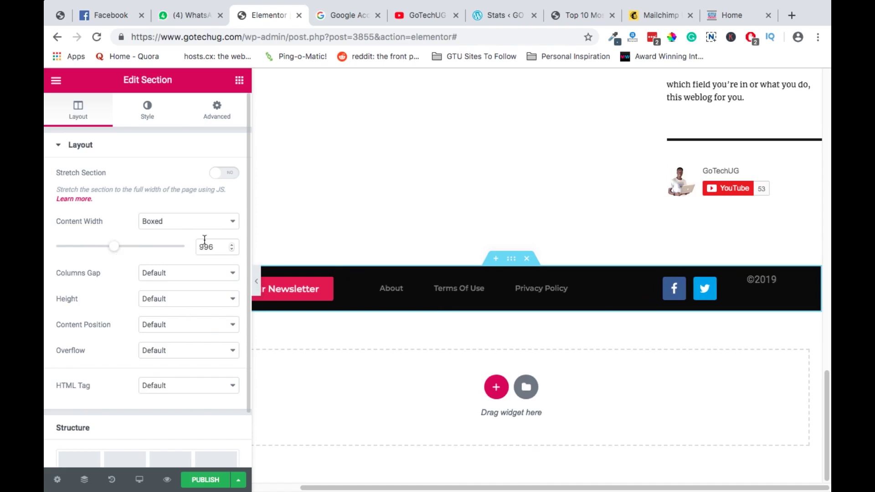
{"action": "type", "text": "1000"}
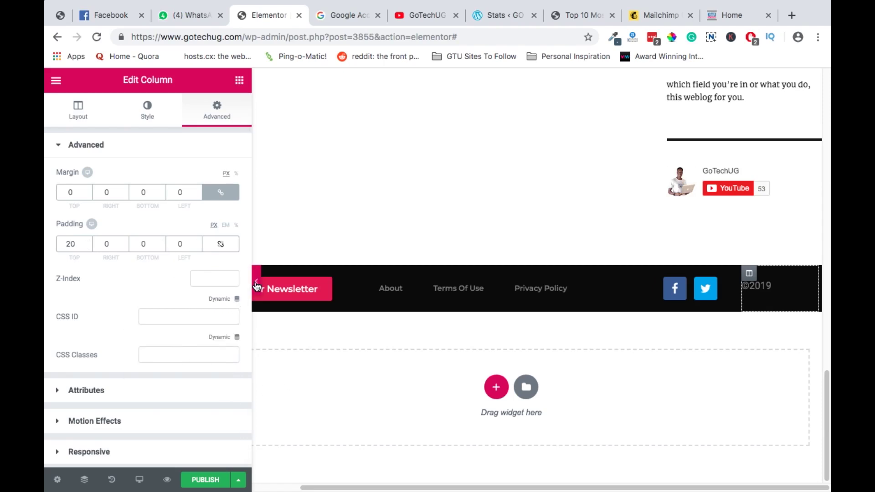
Preview the footer's column spacing and alignment with the editing panel collapsed, and restore the panel.
{"action": "left_click", "coordinate": [253, 283]}
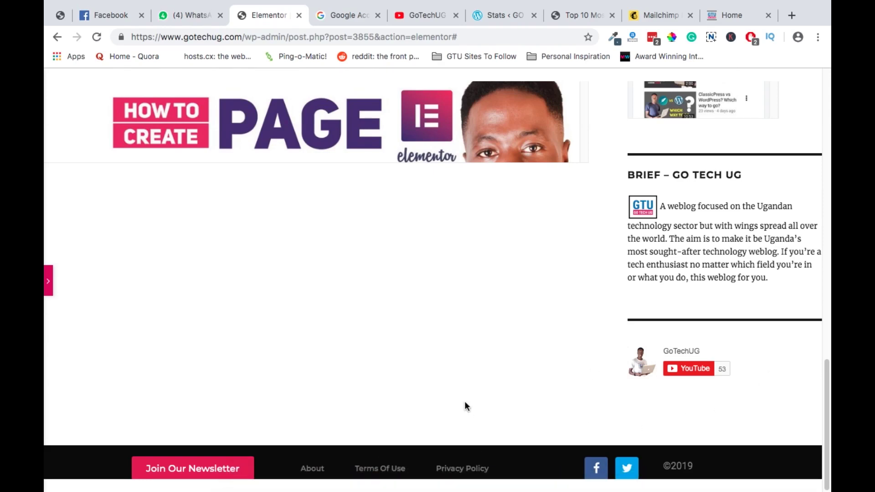
{"action": "left_click", "coordinate": [48, 287]}
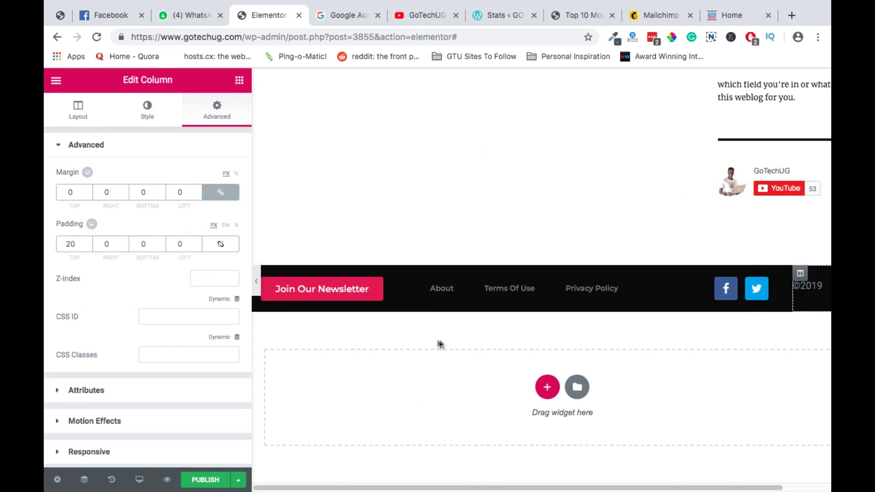
{"action": "left_click", "coordinate": [257, 287]}
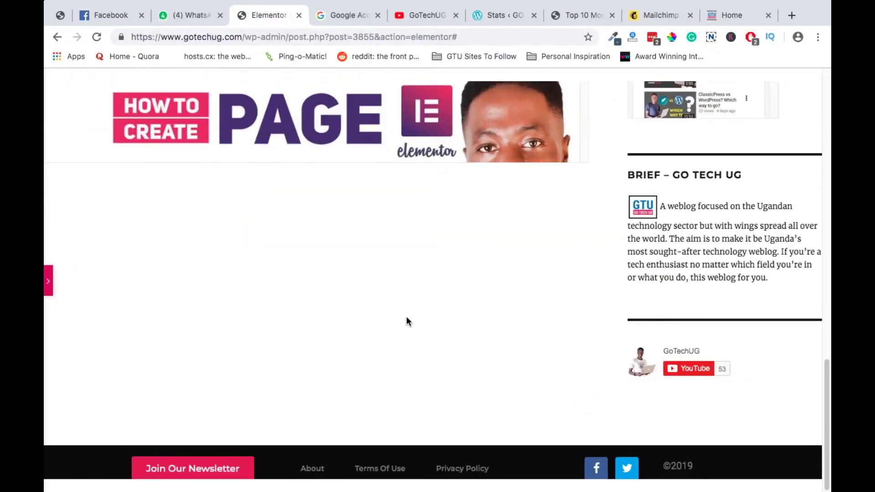
{"action": "left_click", "coordinate": [48, 288]}
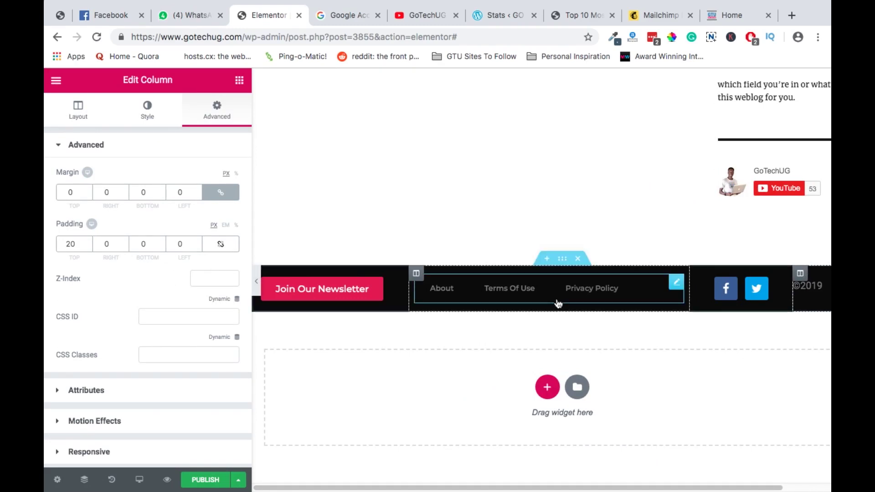
Set the footer section's bottom margin to 10 px, trying 20 px first.
{"action": "left_click", "coordinate": [562, 260]}
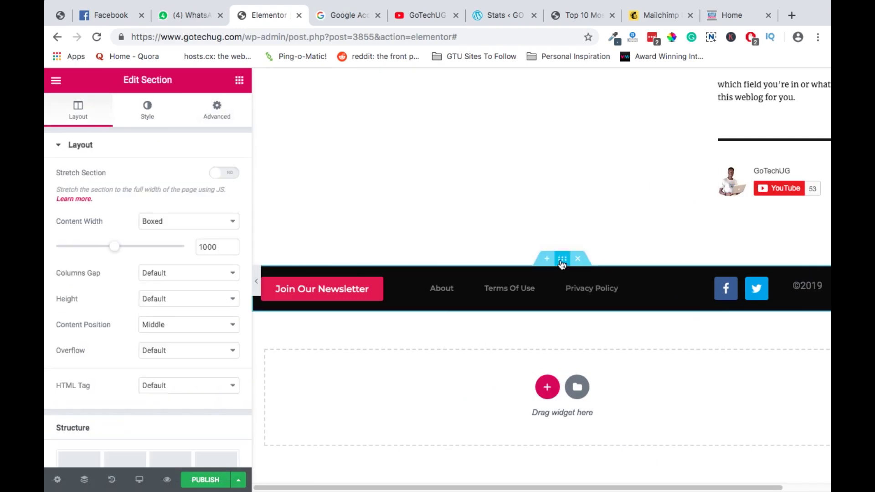
{"action": "left_click", "coordinate": [215, 112]}
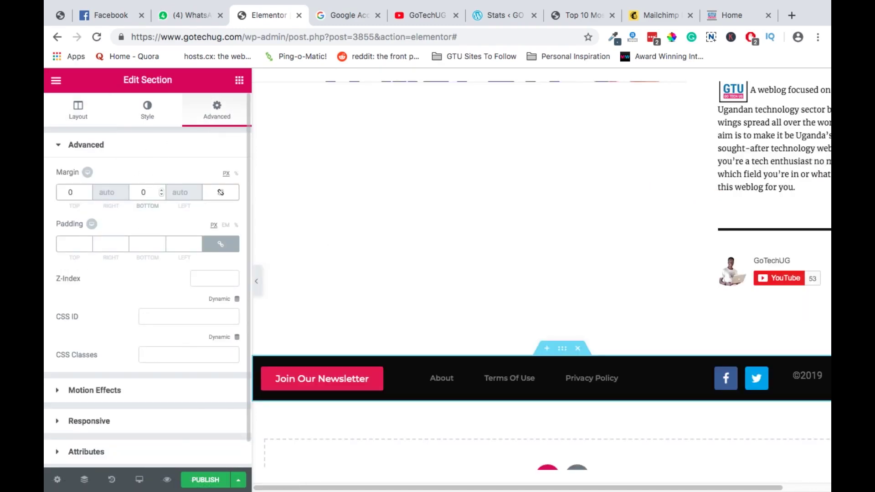
{"action": "left_click", "coordinate": [257, 281]}
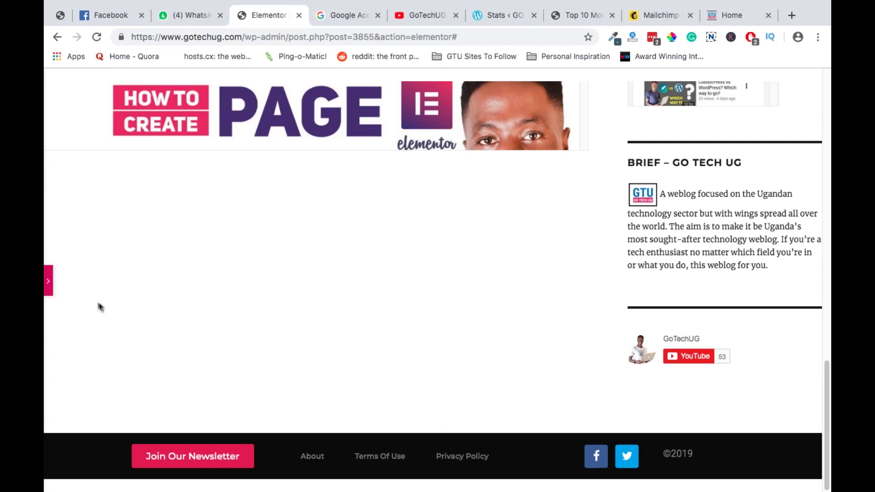
{"action": "left_click", "coordinate": [47, 283]}
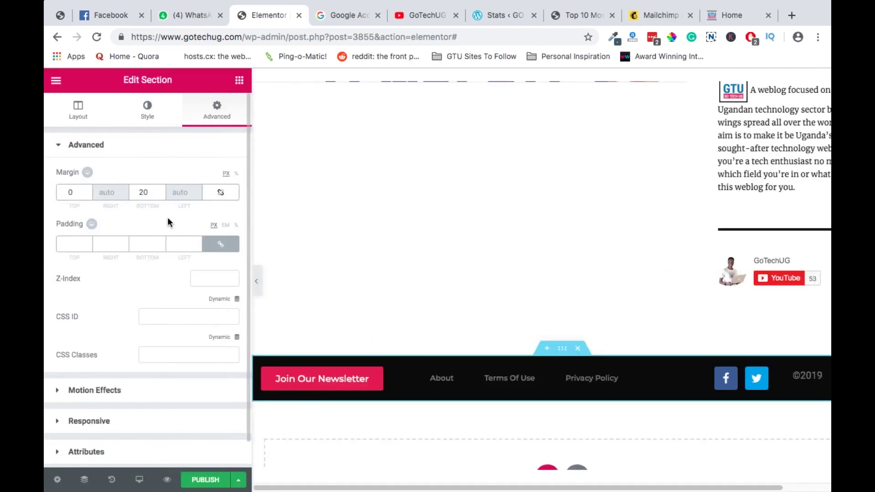
{"action": "key", "text": "BackSpace"}
{"action": "type", "text": "1"}
Preview the whole page from header to footer with the editing panel collapsed, and restore the panel.
{"action": "left_click", "coordinate": [256, 281]}
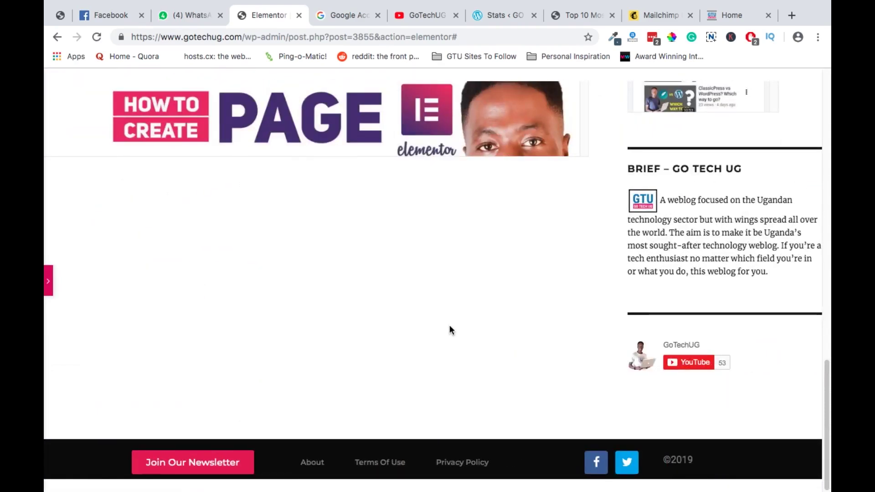
{"action": "scroll", "coordinate": [450, 328], "scroll_direction": "up", "scroll_amount": 10}
{"action": "scroll", "coordinate": [449, 330], "scroll_direction": "up", "scroll_amount": 2}
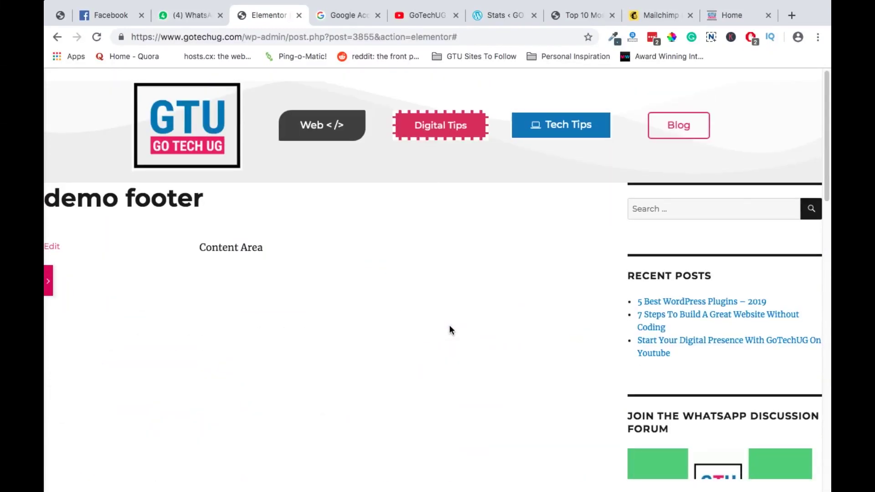
{"action": "scroll", "coordinate": [370, 288], "scroll_direction": "down", "scroll_amount": 15}
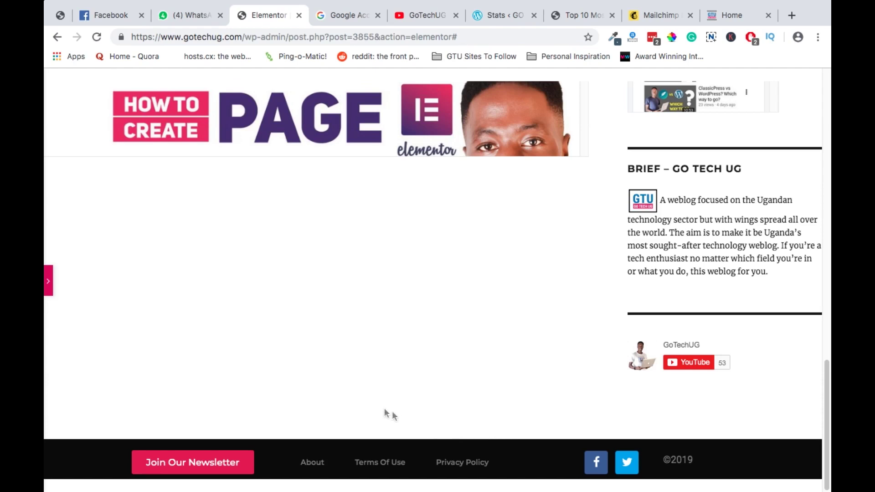
{"action": "left_click", "coordinate": [48, 281]}
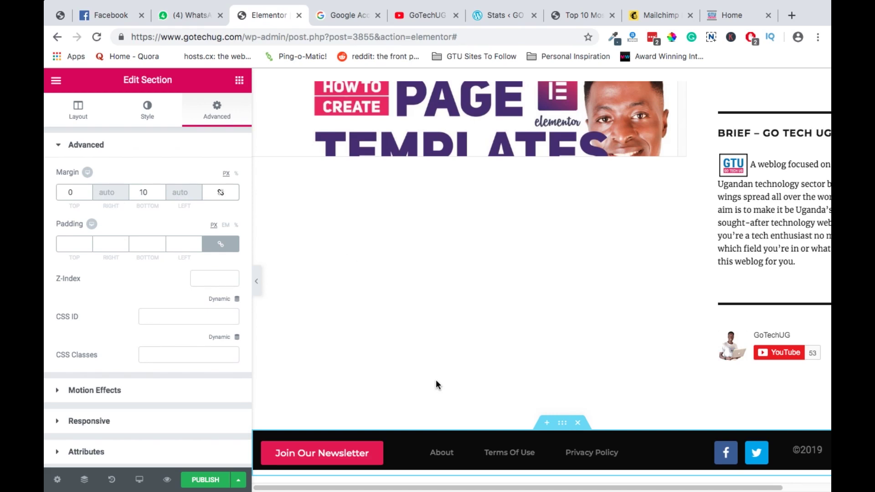
Add a display condition that includes the Entire Site for the footer template, and save the publish settings.
{"action": "left_click", "coordinate": [238, 481]}
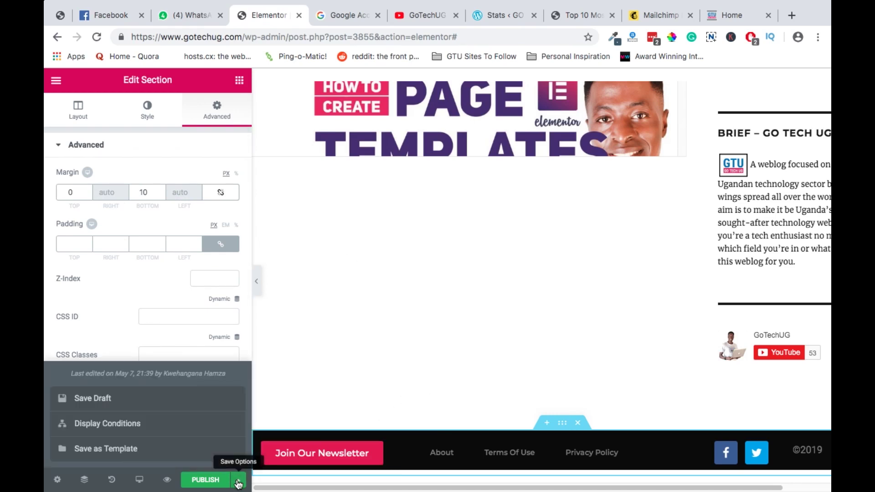
{"action": "left_click", "coordinate": [118, 425]}
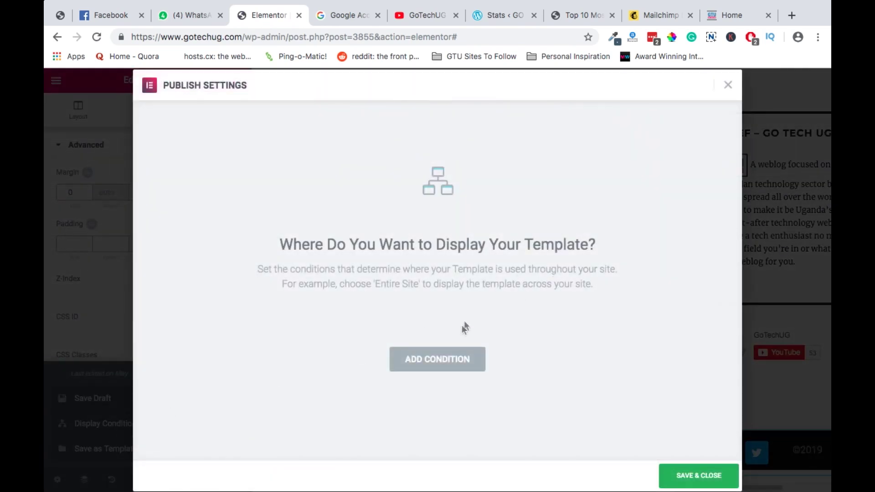
{"action": "left_click", "coordinate": [447, 364]}
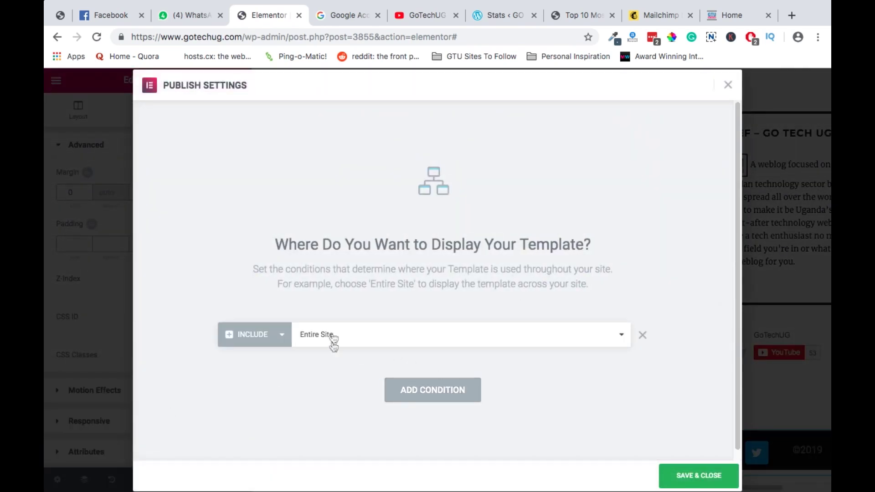
{"action": "left_click", "coordinate": [348, 335]}
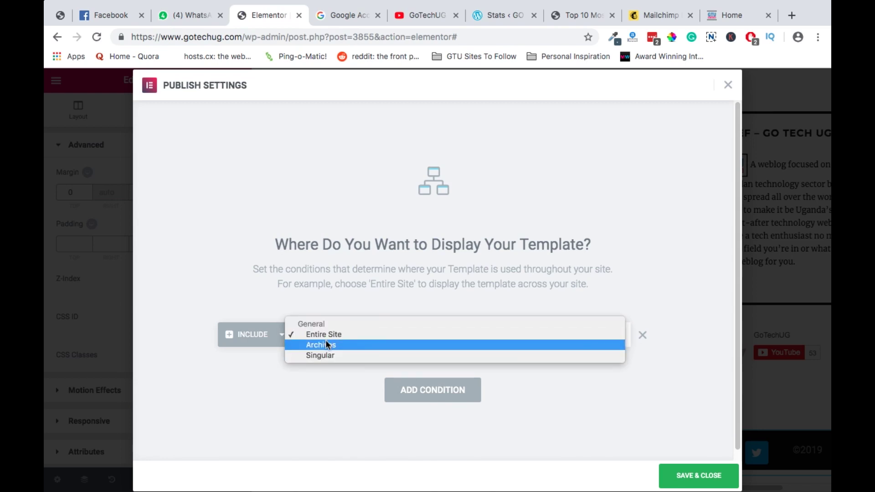
{"action": "left_click", "coordinate": [351, 336]}
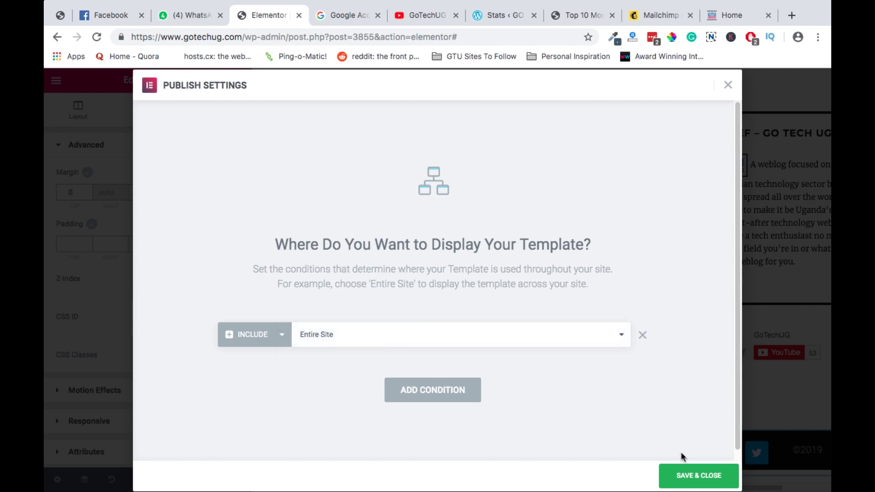
{"action": "left_click", "coordinate": [695, 476]}
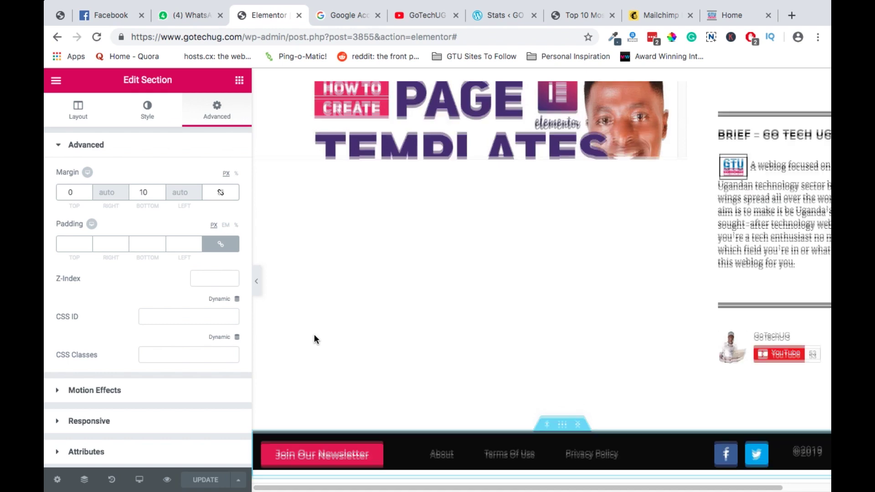
{"action": "scroll", "coordinate": [315, 339], "scroll_direction": "down", "scroll_amount": 10}
{"action": "scroll", "coordinate": [315, 339], "scroll_direction": "down", "scroll_amount": 5}
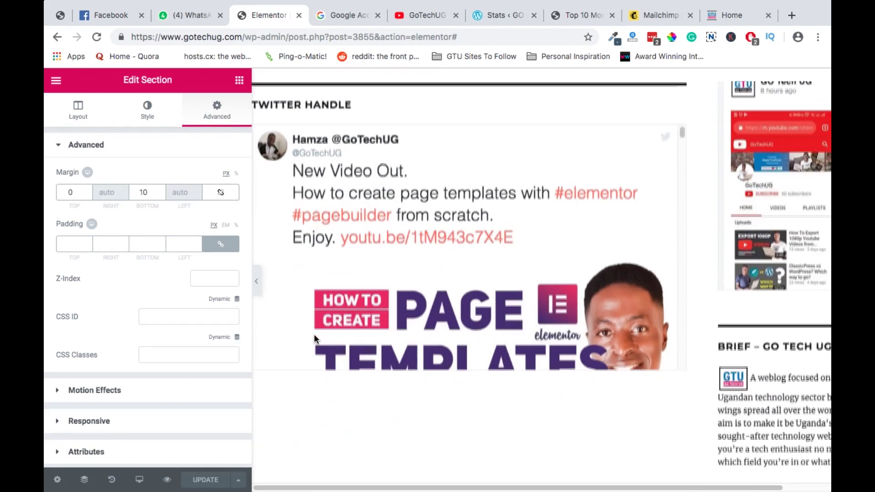